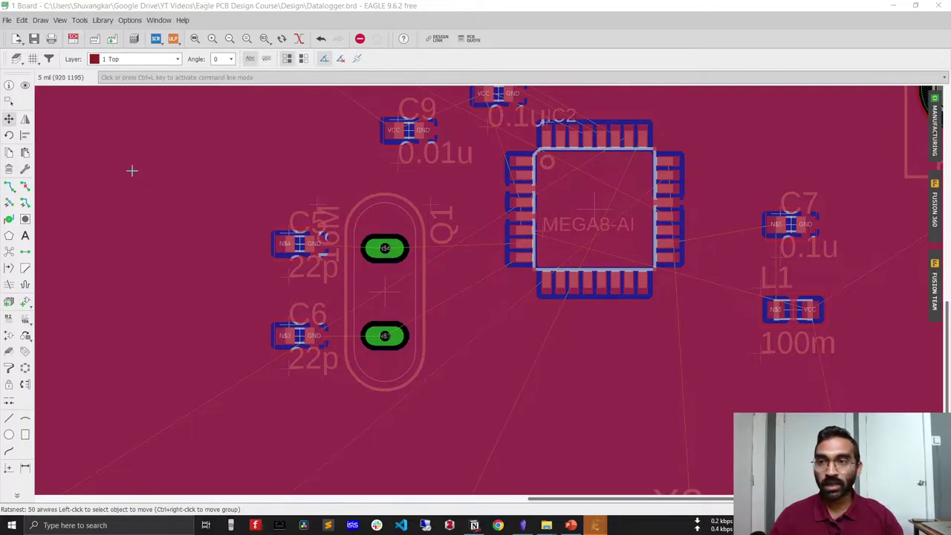
# Move crystal Q1 a little higher, between C5/C6 and the MEGA8-AI.
pyautogui.click(9, 119)
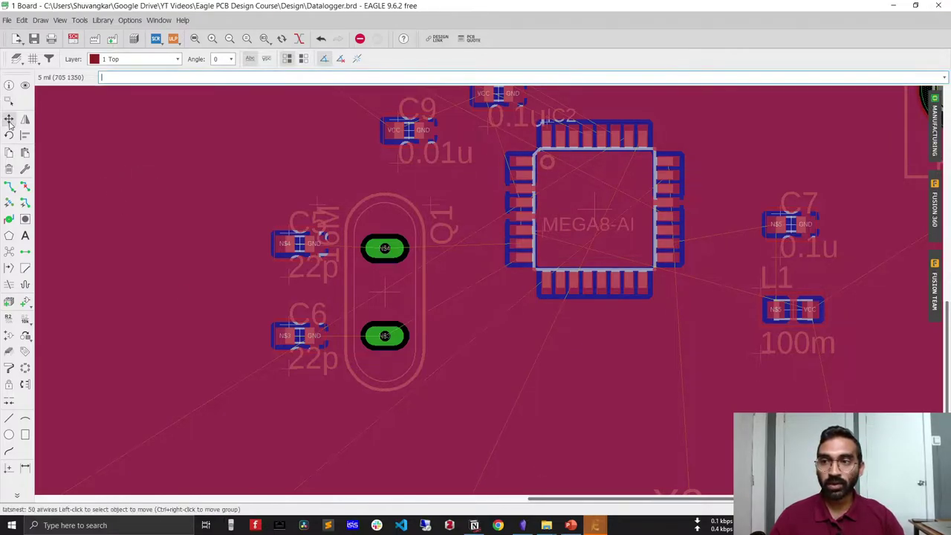
pyautogui.click(384, 293)
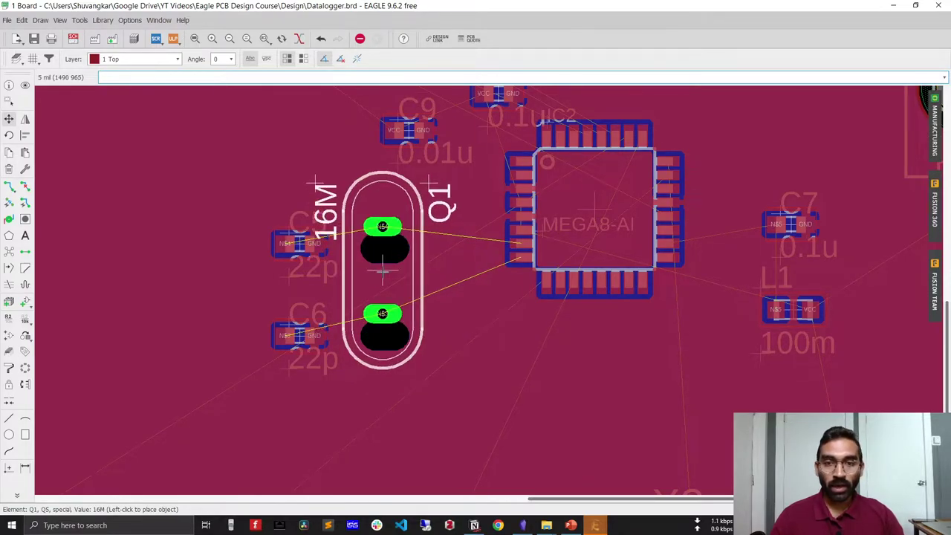
pyautogui.click(383, 267)
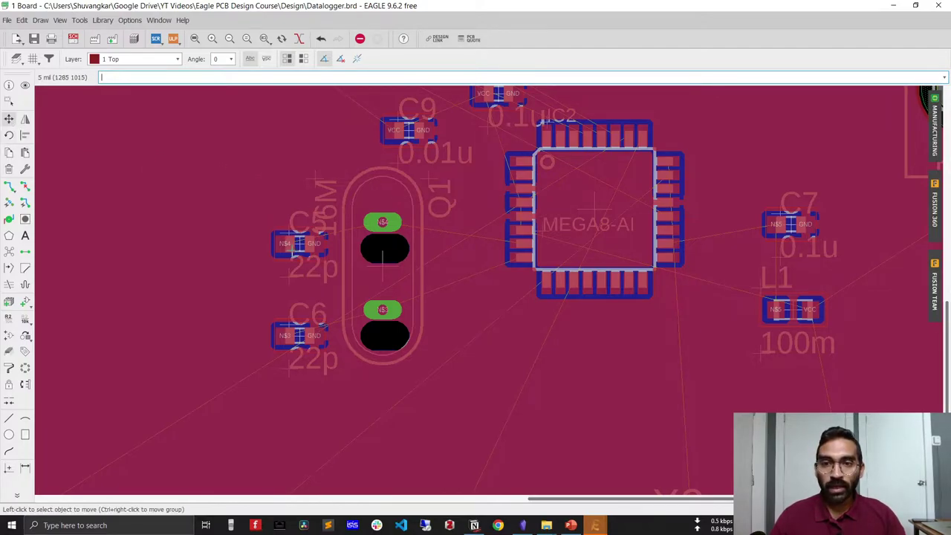
# Shift capacitor C5 and crystal Q1 to the left.
pyautogui.moveTo(297, 245); pyautogui.dragTo(196, 223)
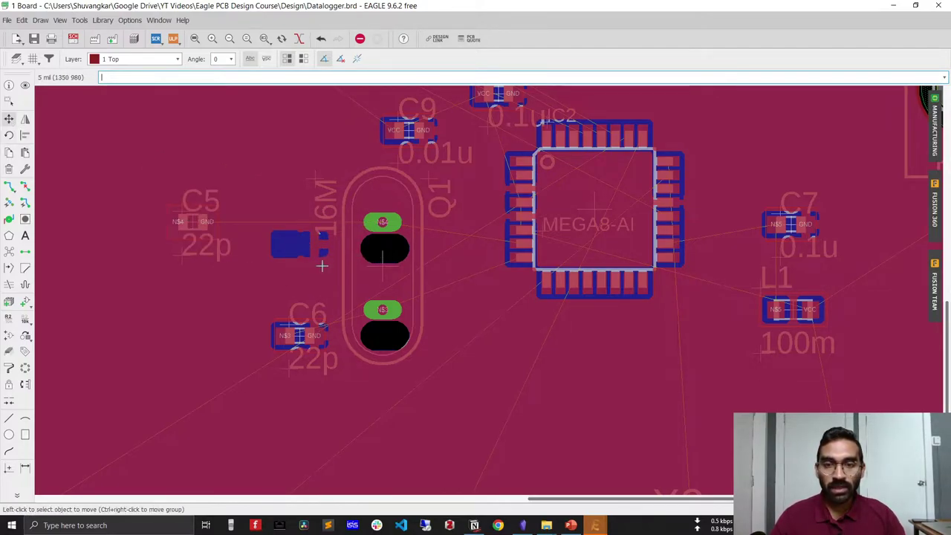
pyautogui.click(383, 261)
pyautogui.click(327, 265)
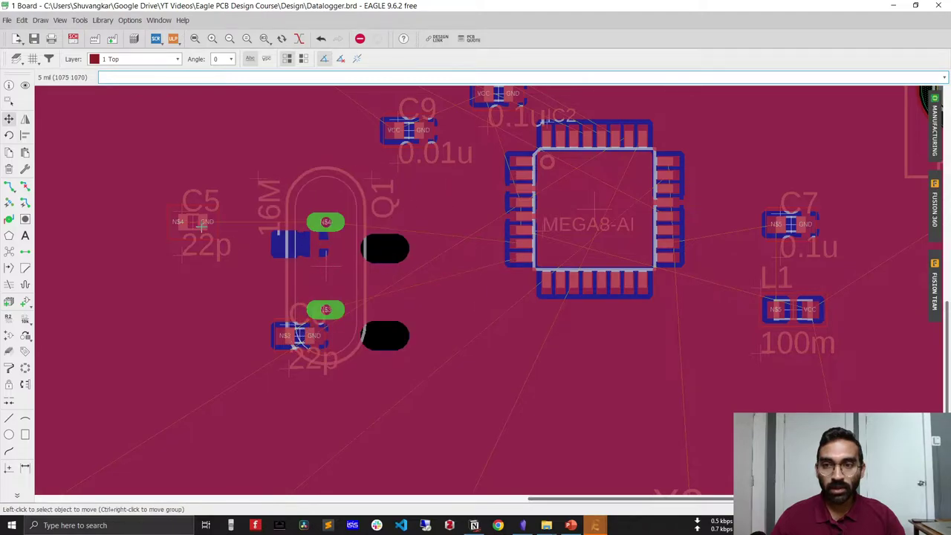
# Rotate C5 upright and place it just right of Q1's upper pad.
pyautogui.click(197, 222)
pyautogui.rightClick(389, 240)
pyautogui.rightClick(401, 243)
pyautogui.rightClick(399, 239)
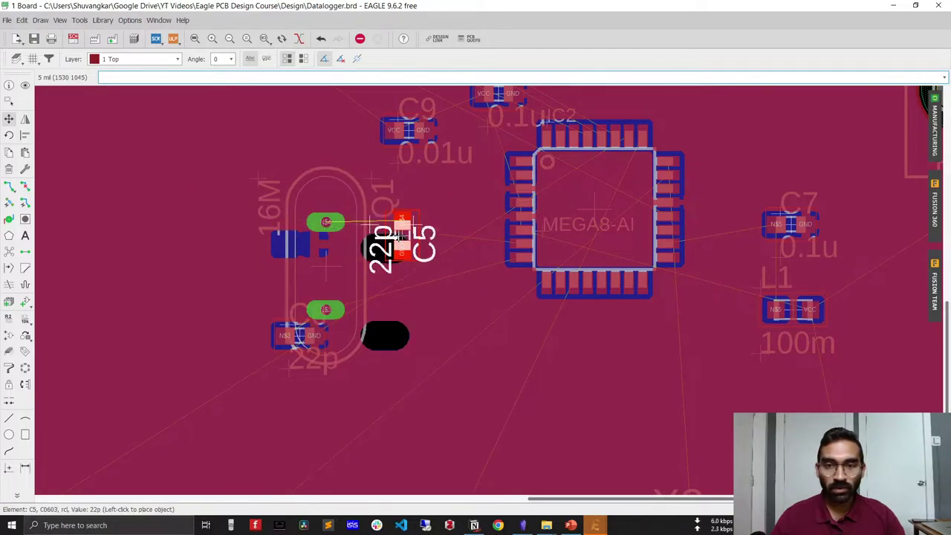
pyautogui.click(400, 239)
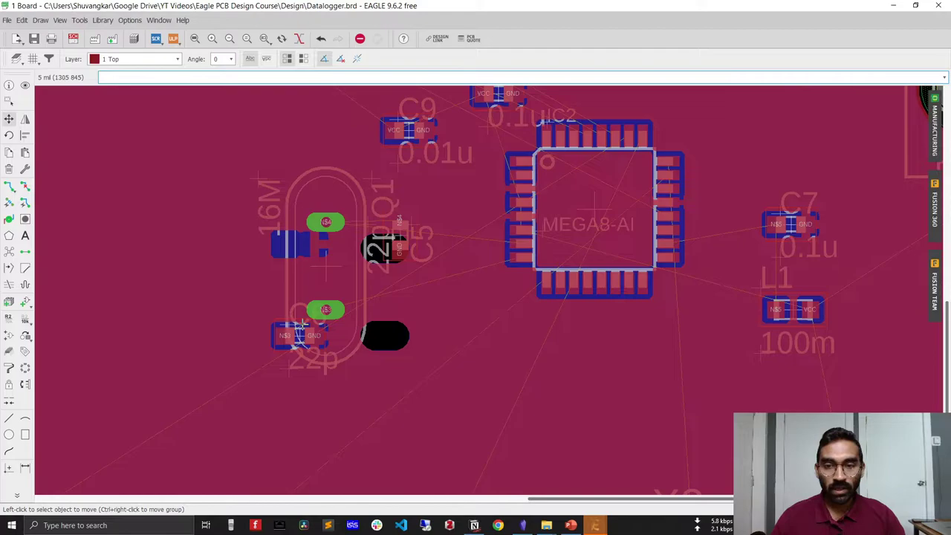
# Rotate C6 upright, place it below C5 by Q1's lower pad, and refresh airwires.
pyautogui.click(299, 335)
pyautogui.rightClick(401, 300)
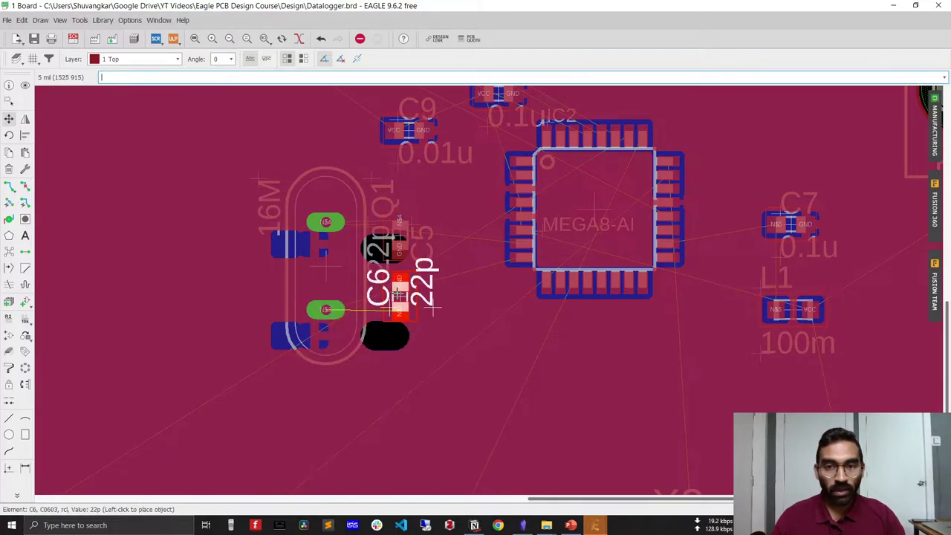
pyautogui.click(399, 295)
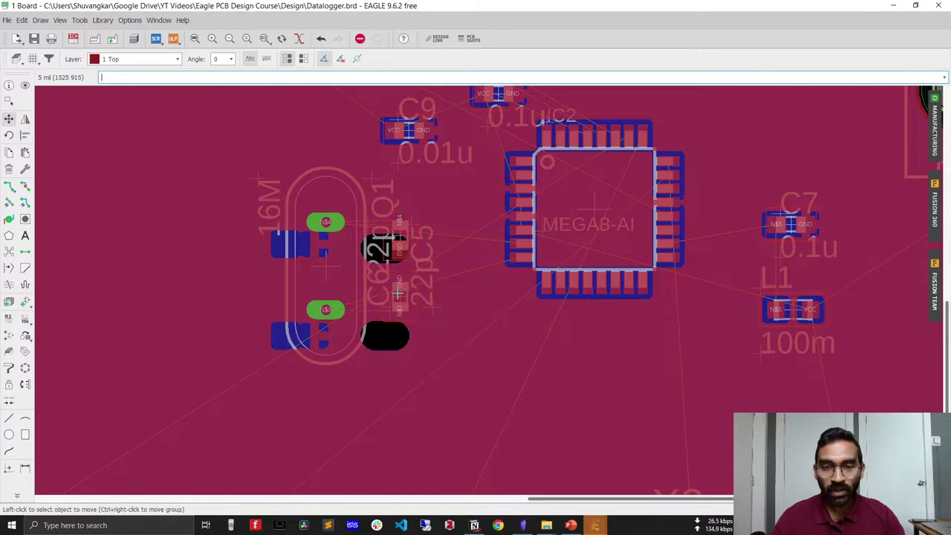
pyautogui.click(9, 260)
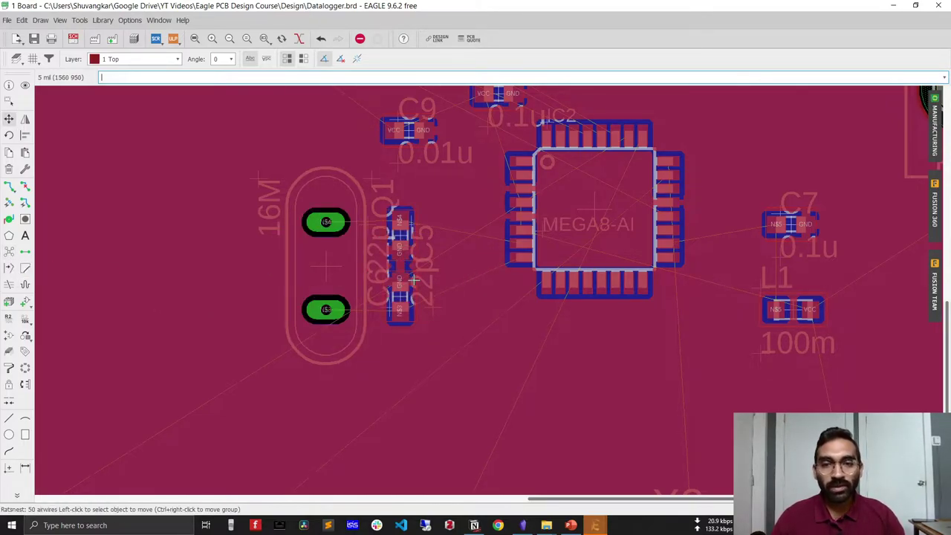
# Activate Route Airwire and select the first style in the Wire Bend dropdown.
pyautogui.click(10, 188)
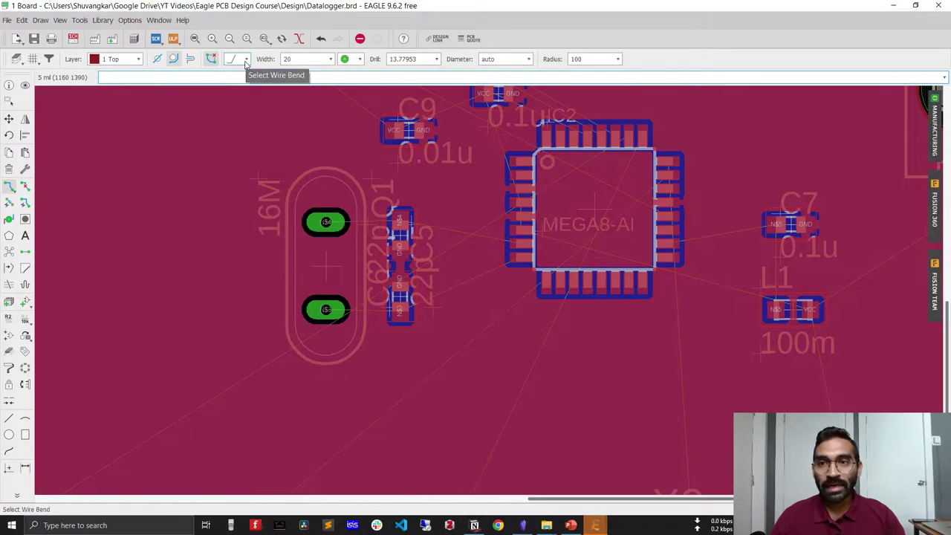
pyautogui.click(245, 63)
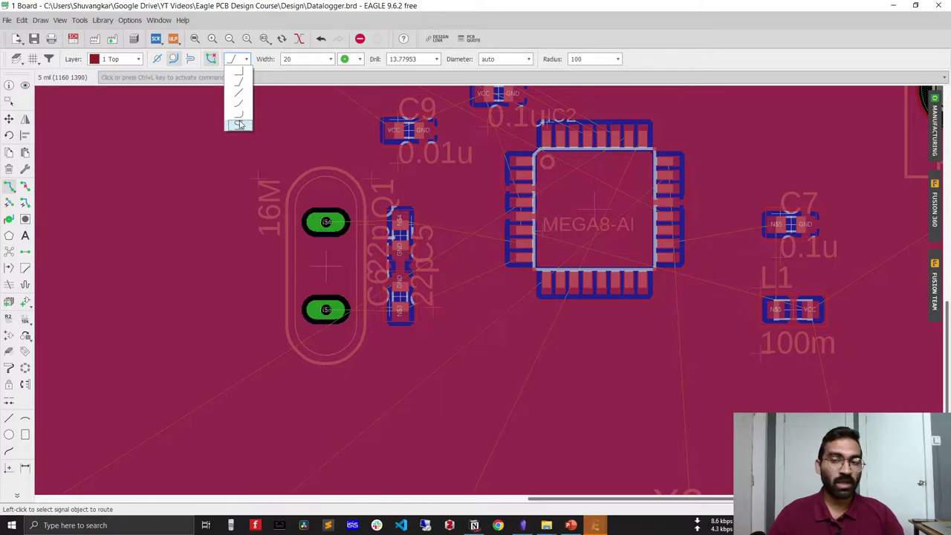
pyautogui.click(247, 64)
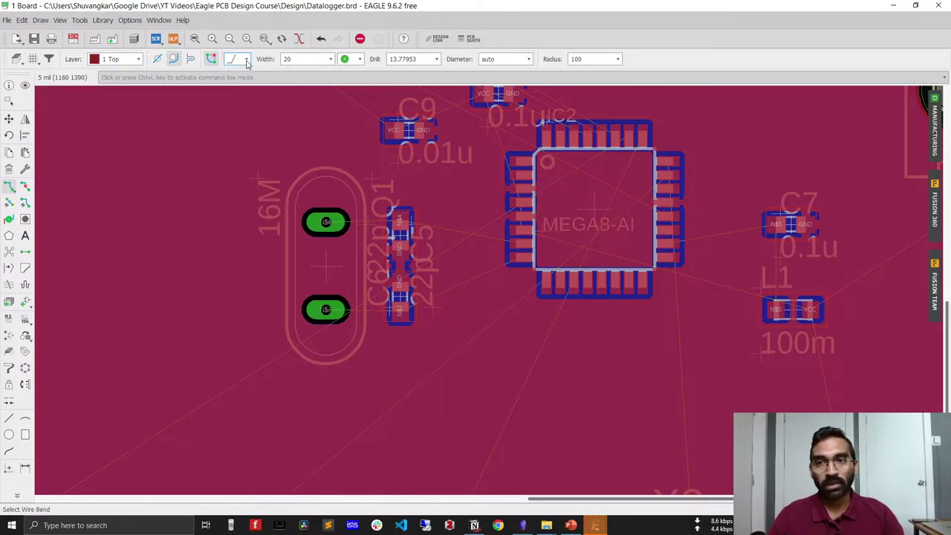
pyautogui.click(248, 63)
pyautogui.click(245, 74)
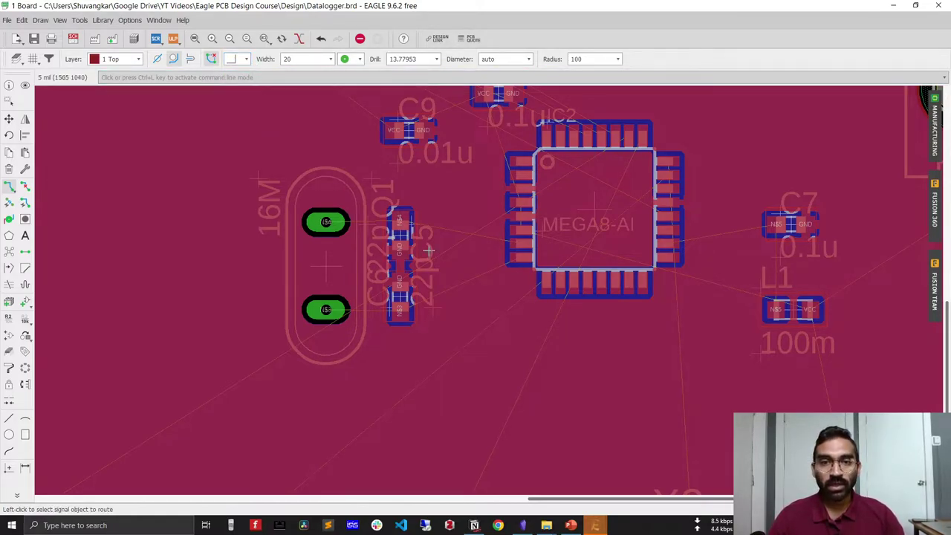
# Lay a short N$3 trace segment leftward from the MEGA8 pin, then cancel routing.
pyautogui.click(492, 258)
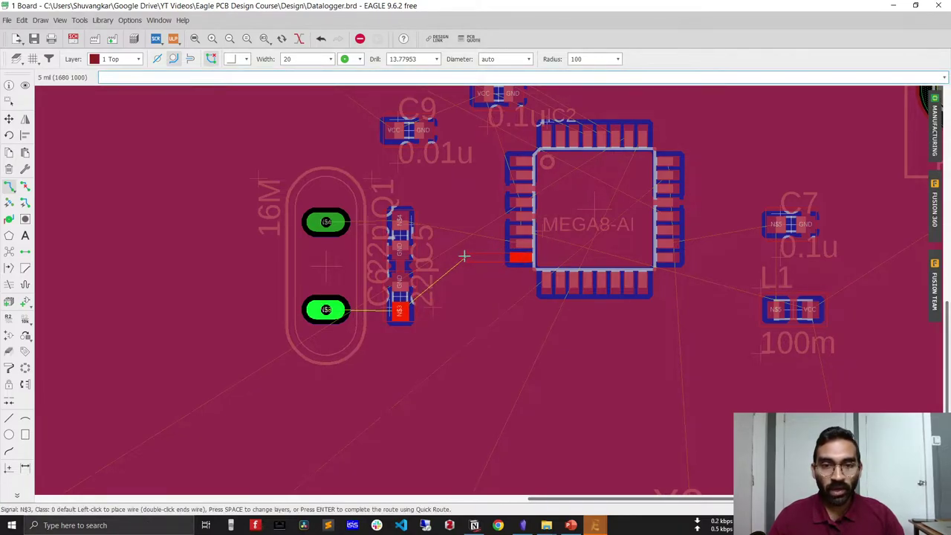
pyautogui.click(463, 256)
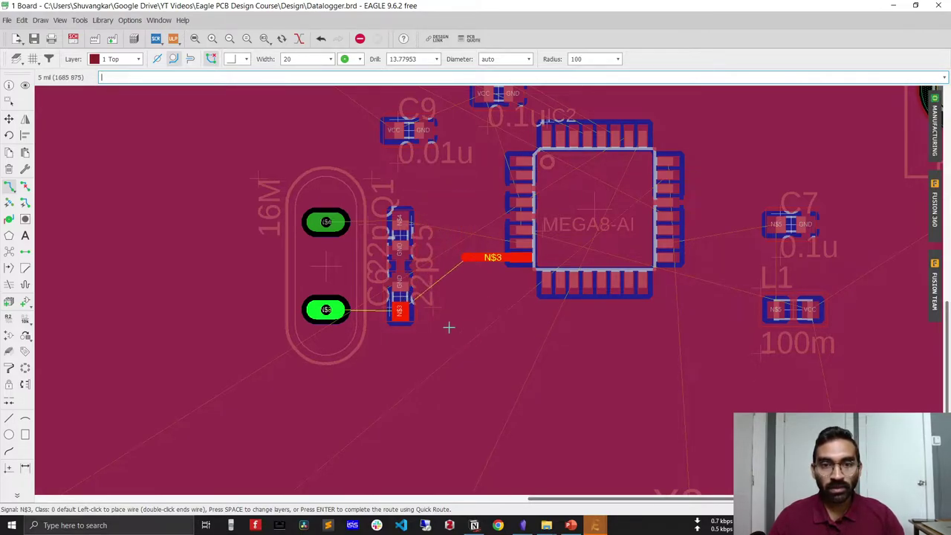
pyautogui.press('Escape')
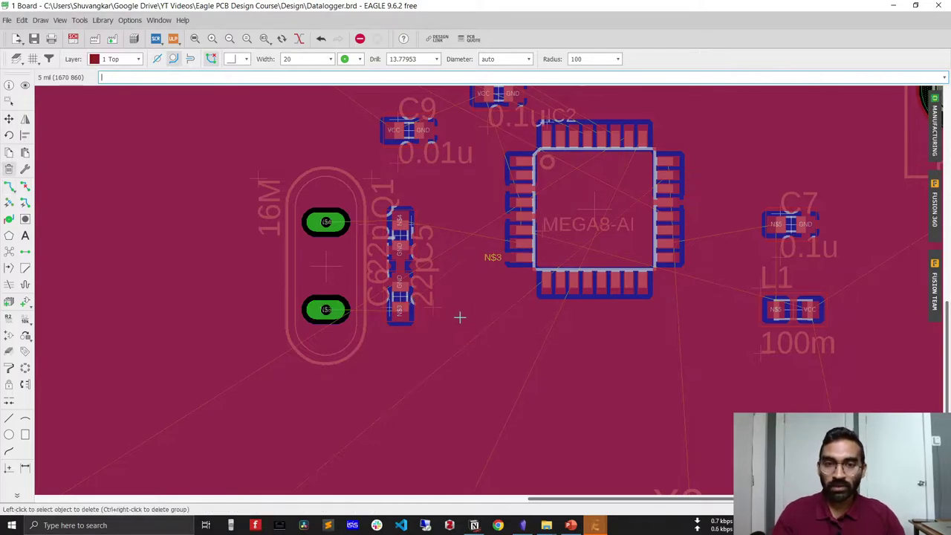
pyautogui.press('Escape')
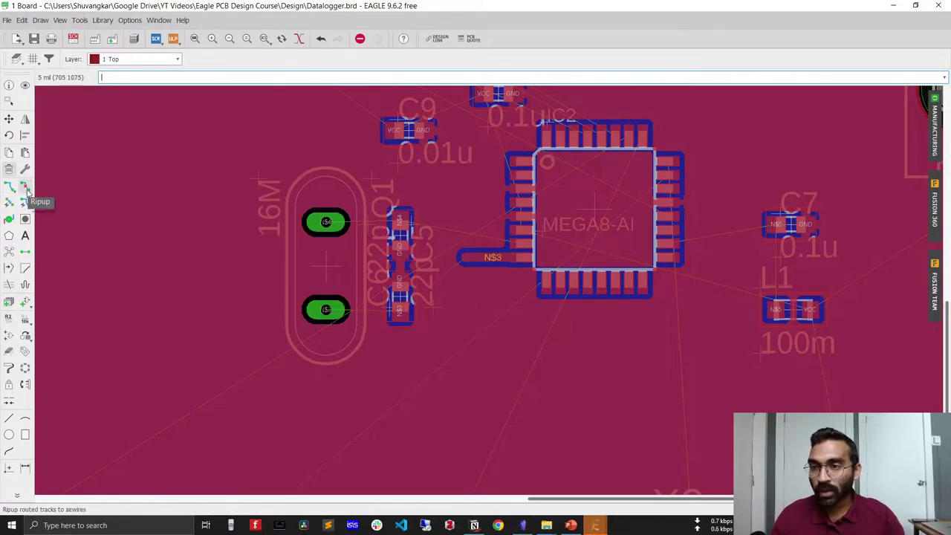
# Briefly try Ripup, then resume routing N$3 from its stub toward C6.
pyautogui.click(25, 188)
pyautogui.click(9, 187)
pyautogui.click(483, 257)
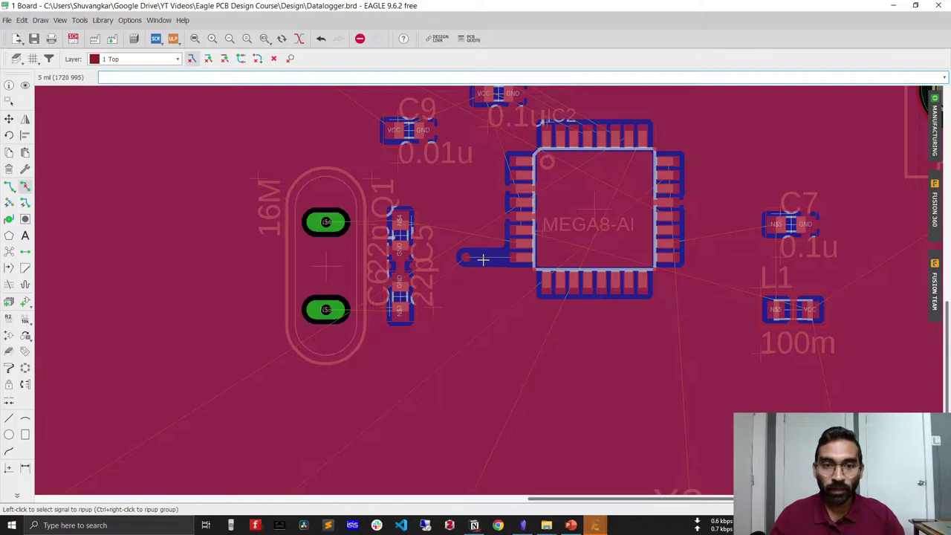
pyautogui.click(9, 187)
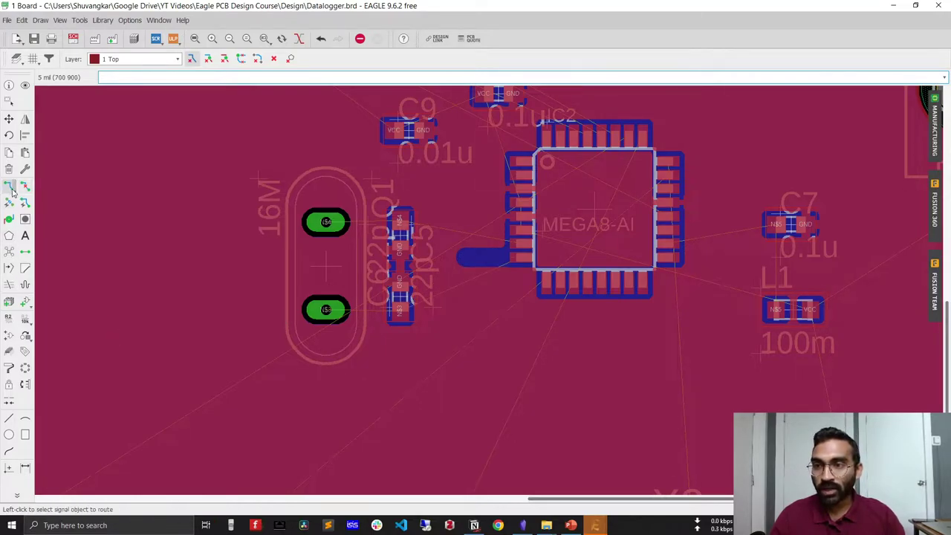
pyautogui.click(490, 257)
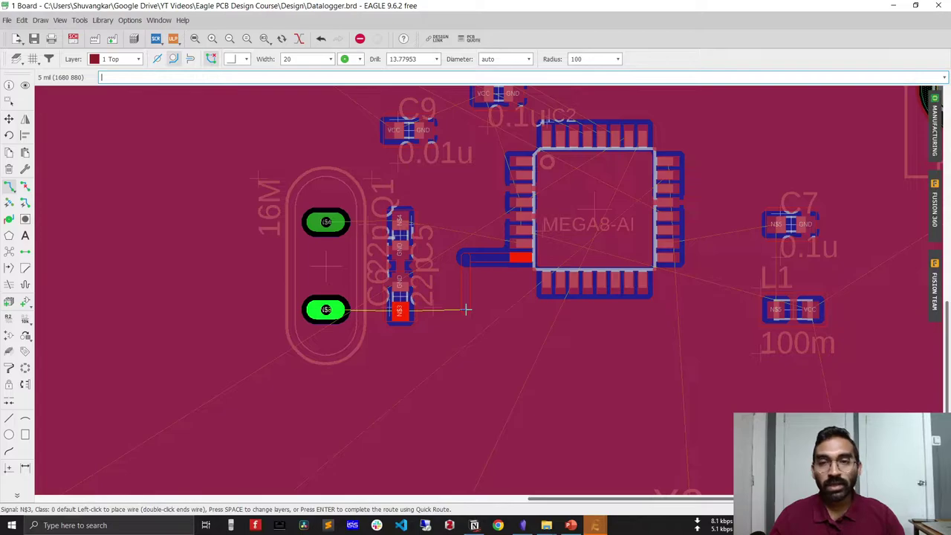
# Route N$3 with 90° bends from the MEGA8 pin down and across to C6's pad.
pyautogui.click(246, 60)
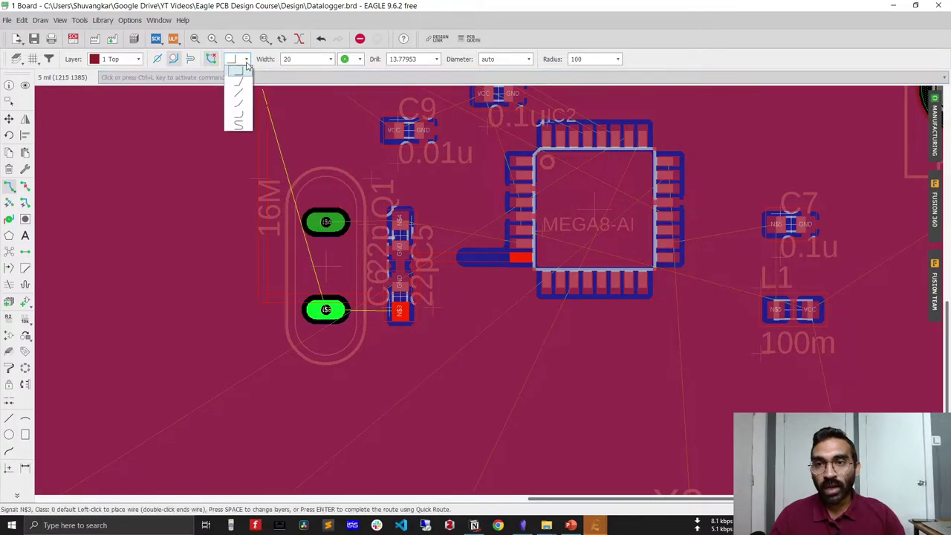
pyautogui.click(238, 80)
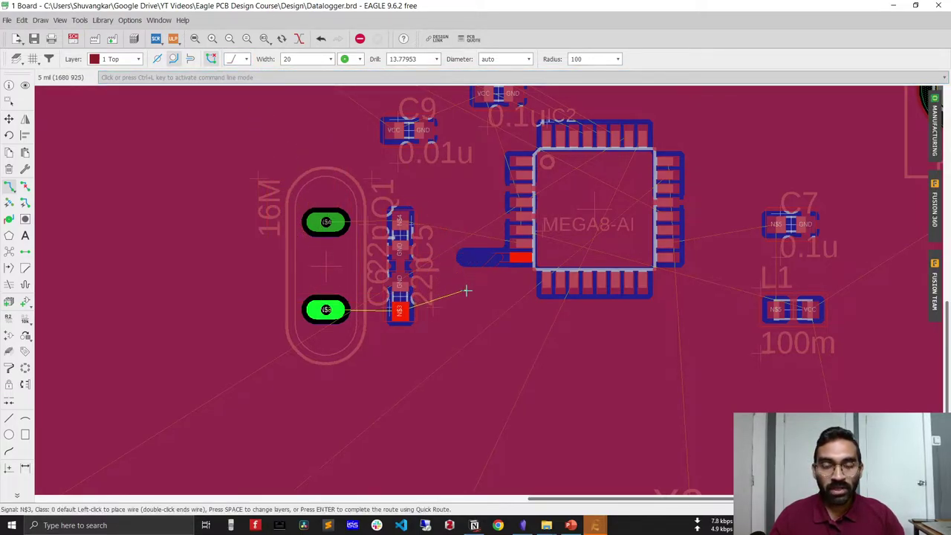
pyautogui.scroll(1, 445, 287)
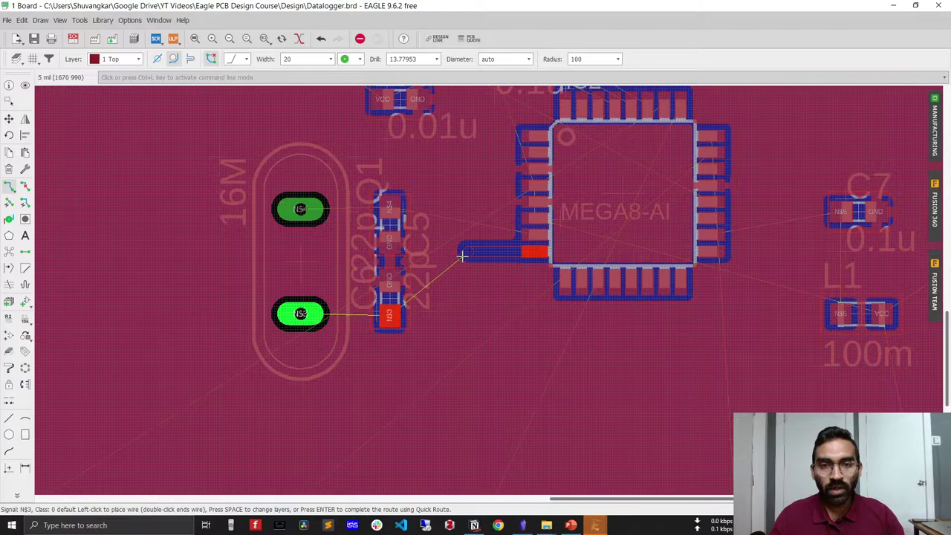
pyautogui.click(246, 60)
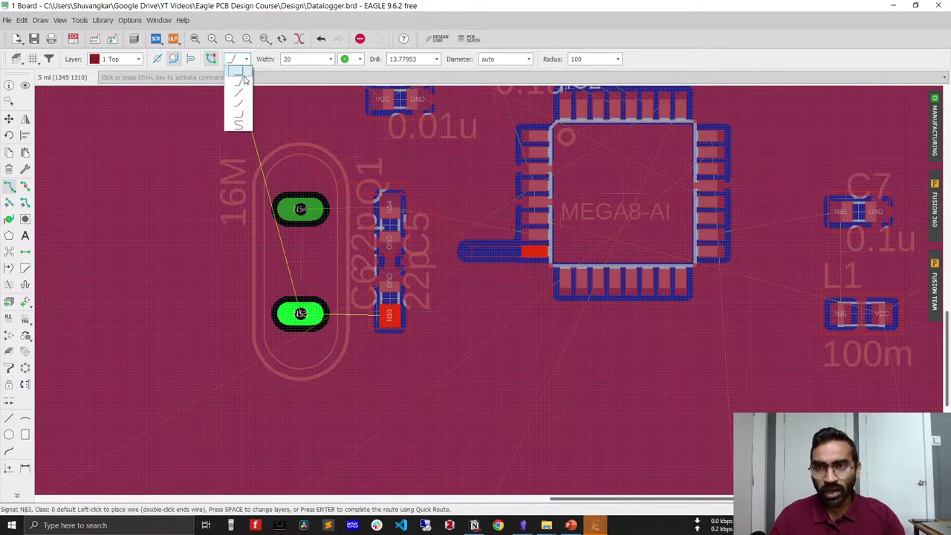
pyautogui.click(247, 73)
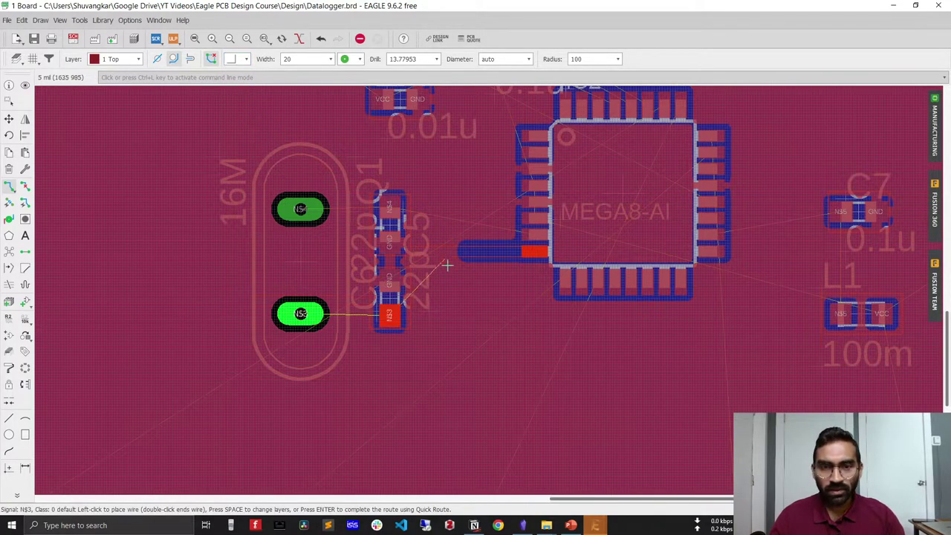
pyautogui.click(470, 317)
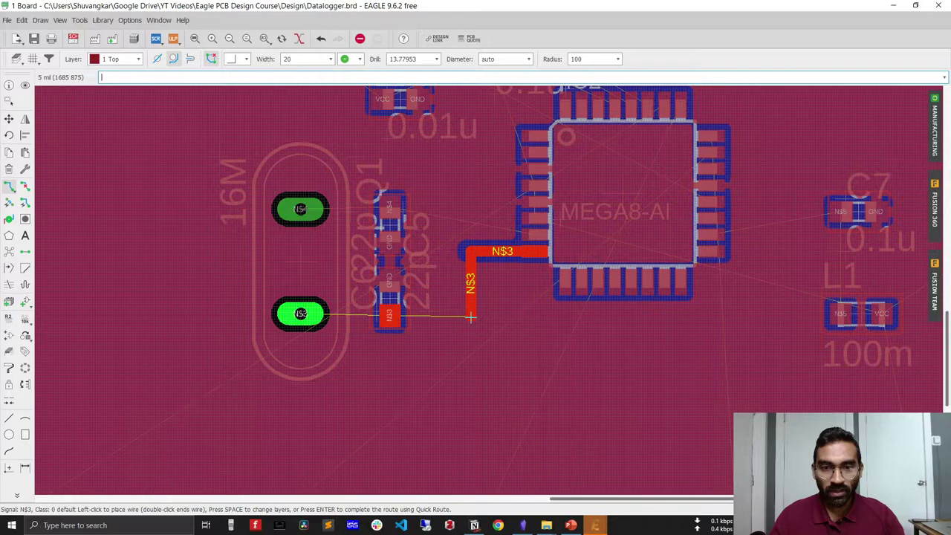
pyautogui.click(389, 317)
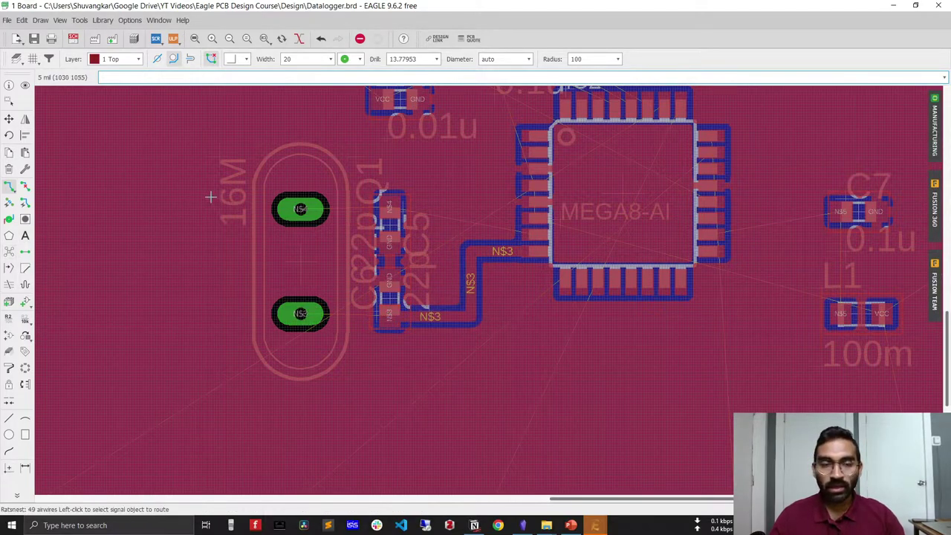
# Route N$4 from the MEGA8 pin to C5's upper pad using the 45° bend style.
pyautogui.click(530, 234)
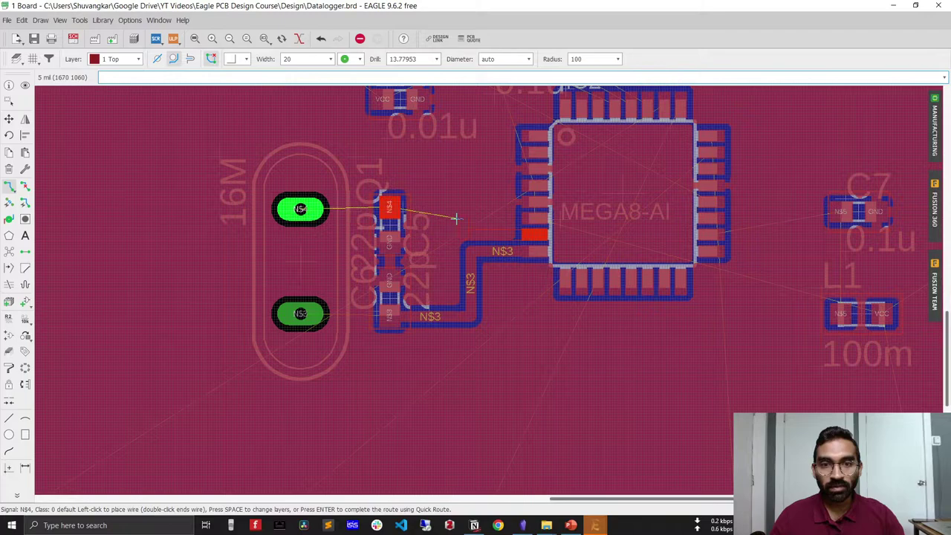
pyautogui.click(246, 59)
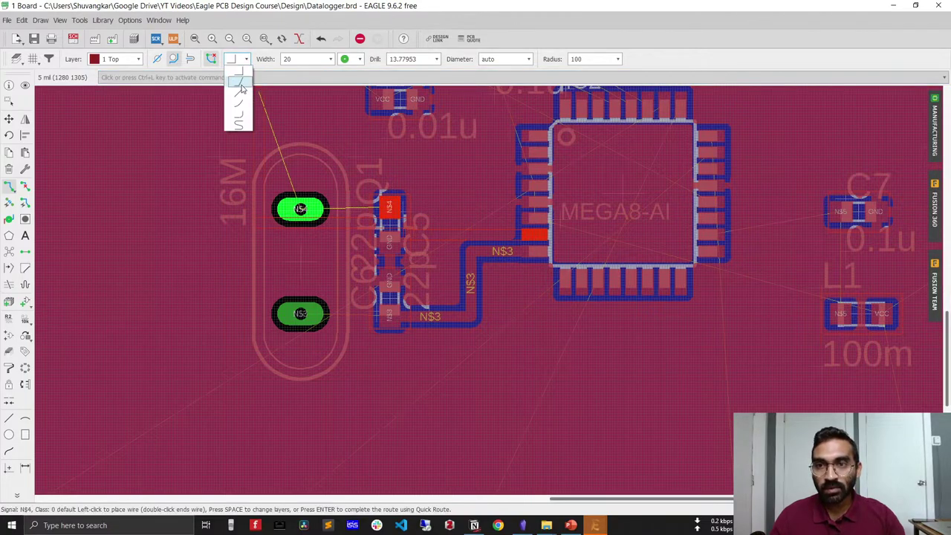
pyautogui.click(242, 88)
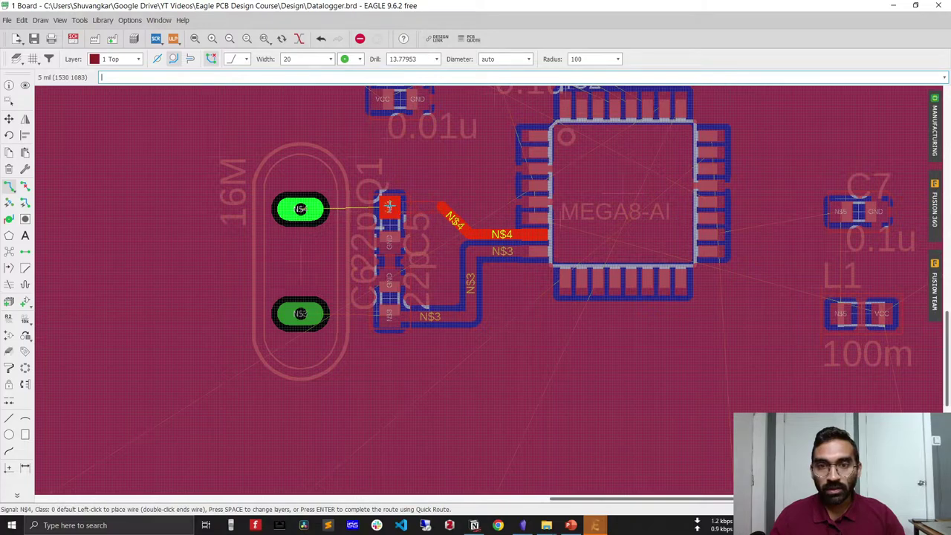
pyautogui.press('Escape')
pyautogui.click(9, 267)
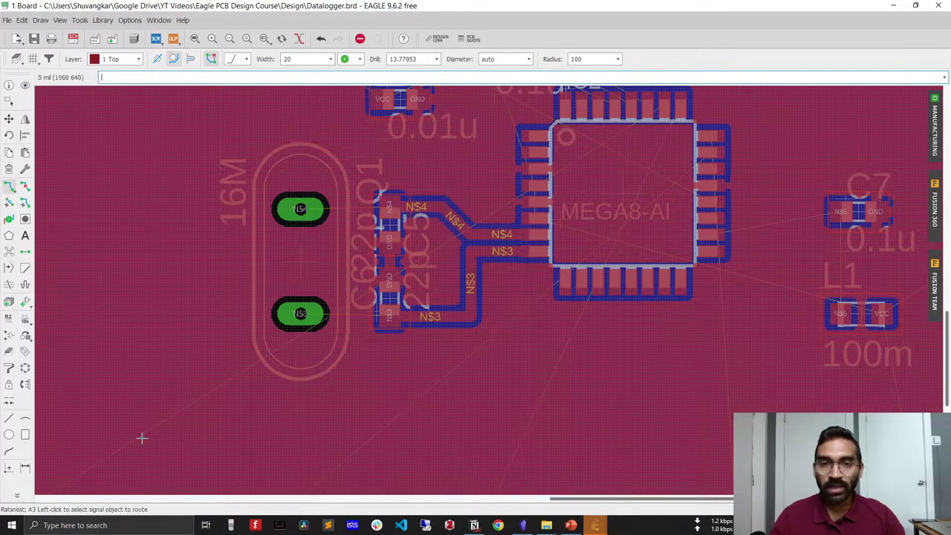
# Zoom in to inspect the routed N$4 and N$3 traces.
pyautogui.scroll(2, 476, 230)
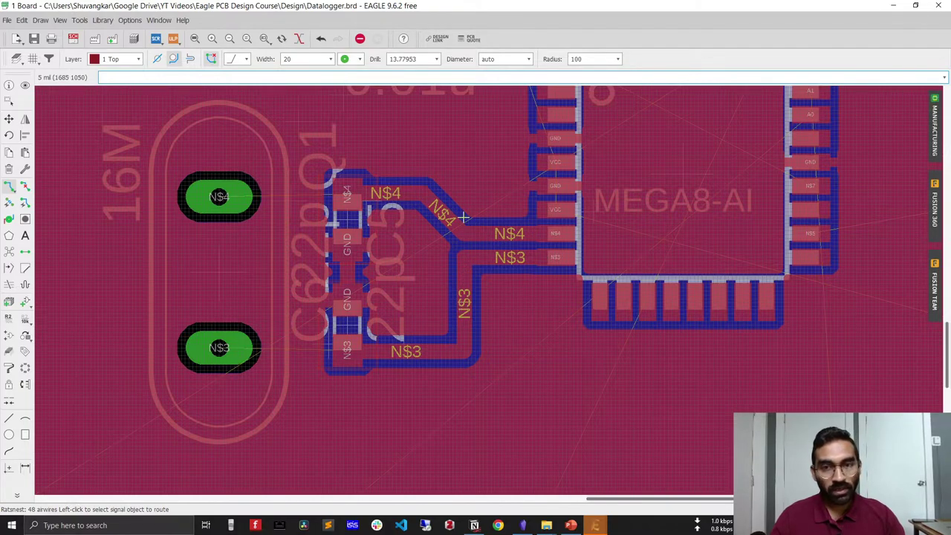
pyautogui.scroll(2, 462, 217)
pyautogui.scroll(-3, 490, 256)
pyautogui.scroll(2, 483, 250)
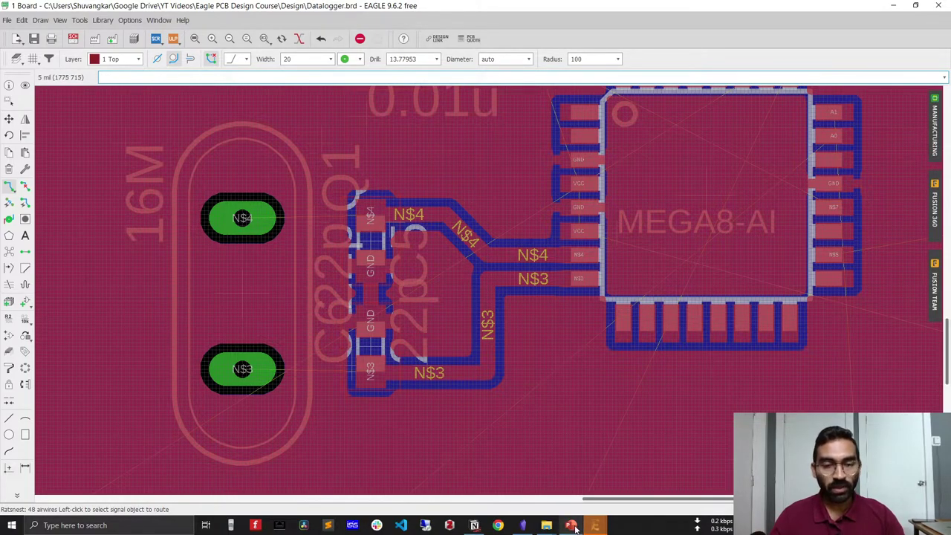
pyautogui.moveTo(577, 528)
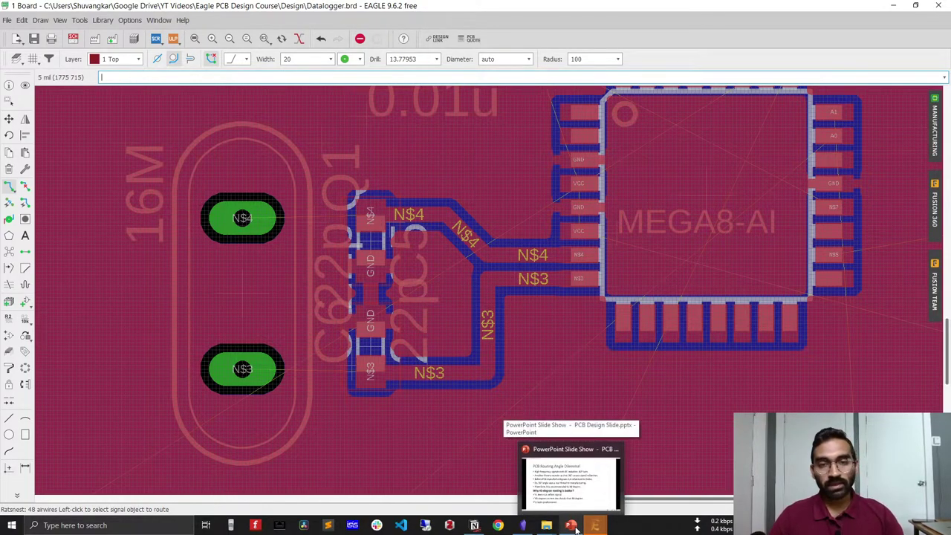
# Bring up the 'PCB Routing Angle Dilemma!' slide show from the taskbar.
pyautogui.click(576, 528)
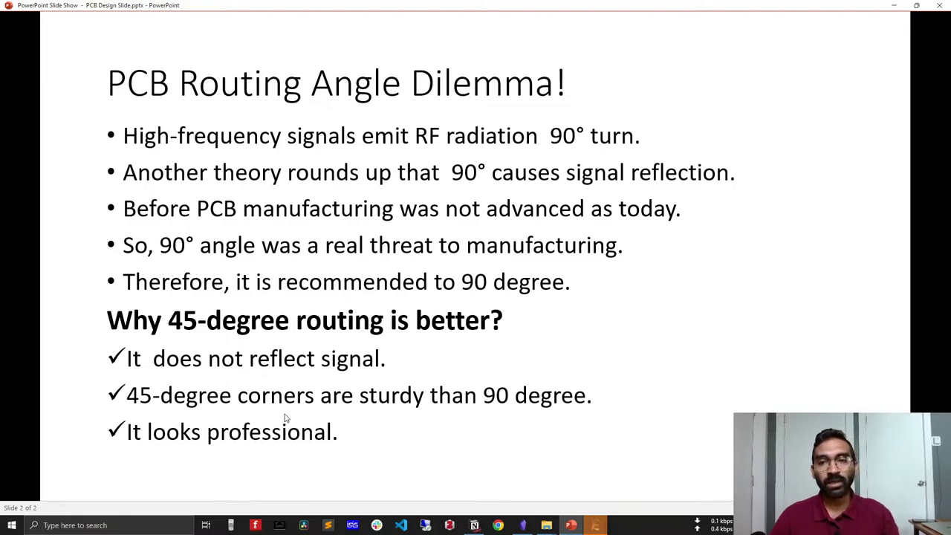
# Minimize the slide show and rip up the three segments of the right-angle N$3 trace.
pyautogui.click(893, 6)
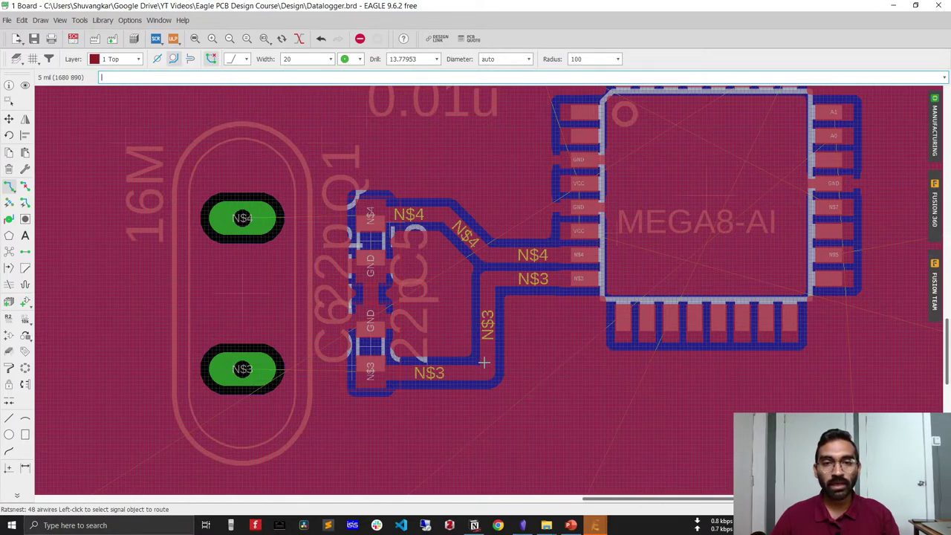
pyautogui.click(25, 185)
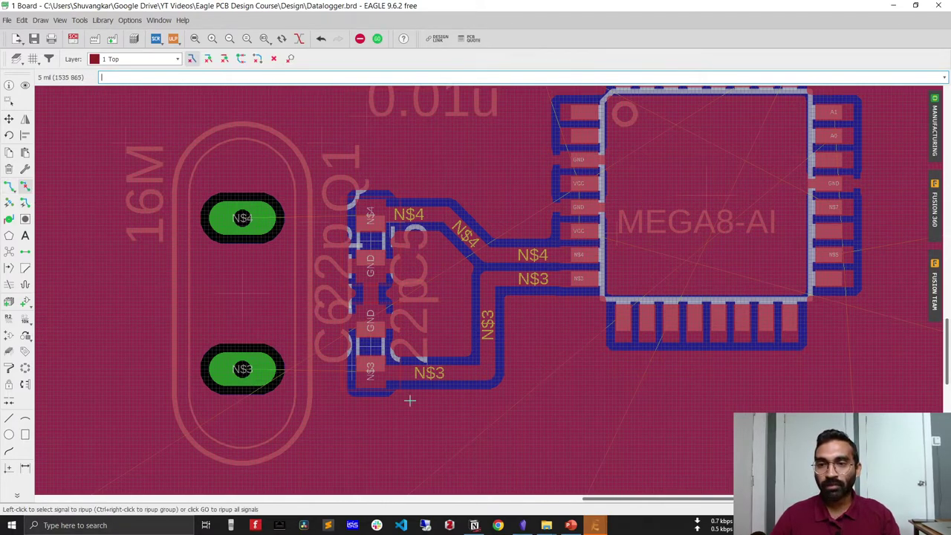
pyautogui.click(446, 378)
pyautogui.click(487, 312)
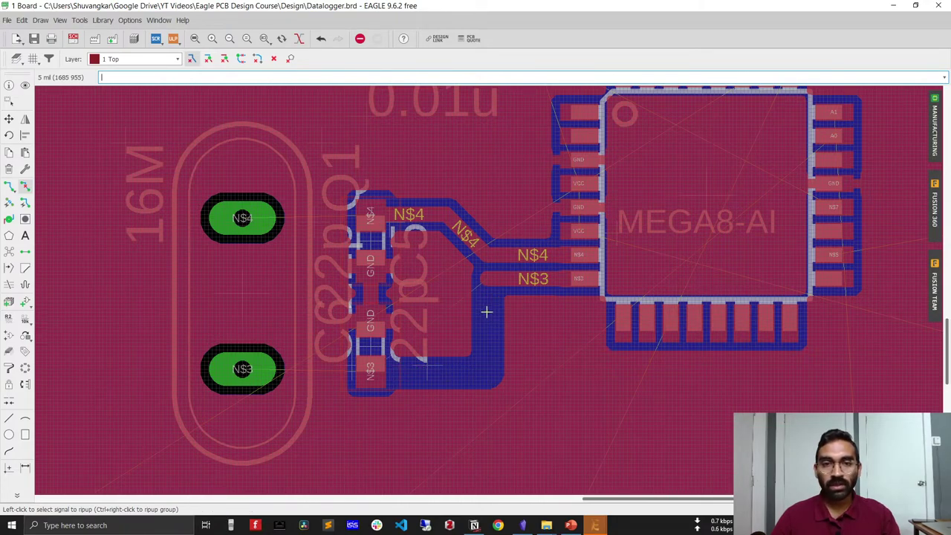
pyautogui.click(503, 278)
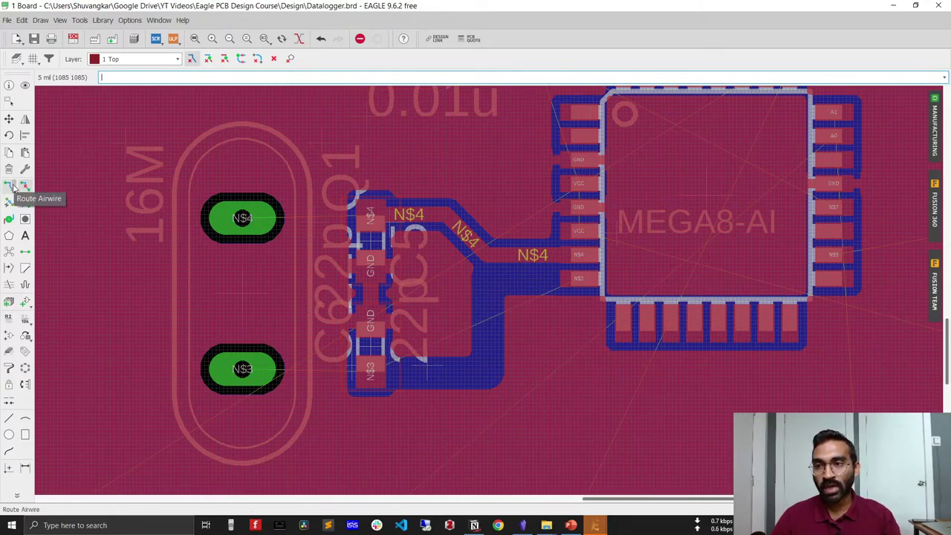
pyautogui.click(13, 189)
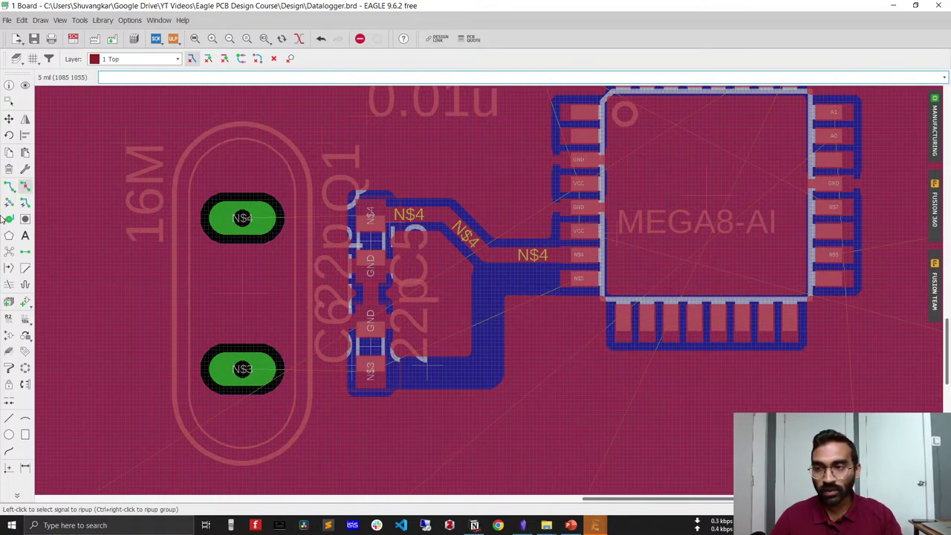
# Reroute N$3 with a 45° diagonal from the MEGA8 pin to C6's pad, then run Ratsnest.
pyautogui.click(9, 186)
pyautogui.click(513, 282)
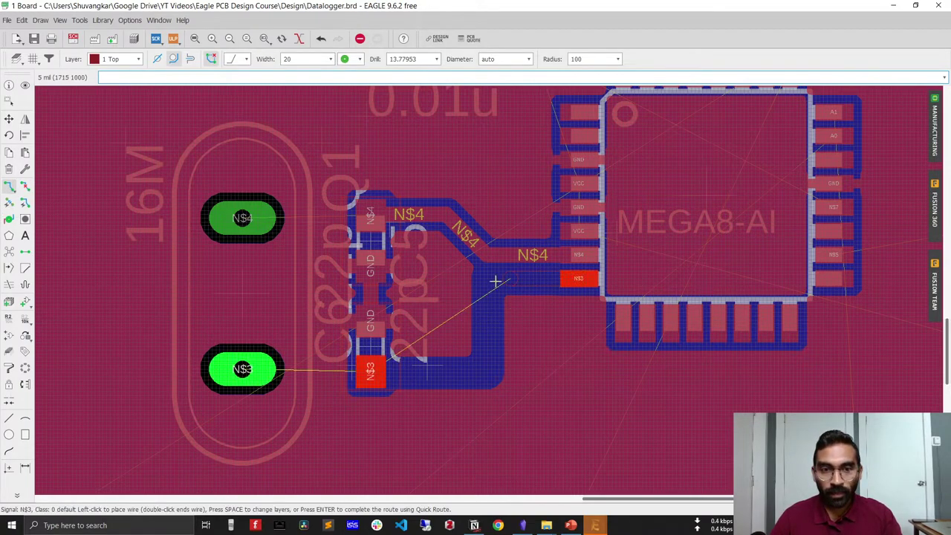
pyautogui.click(443, 328)
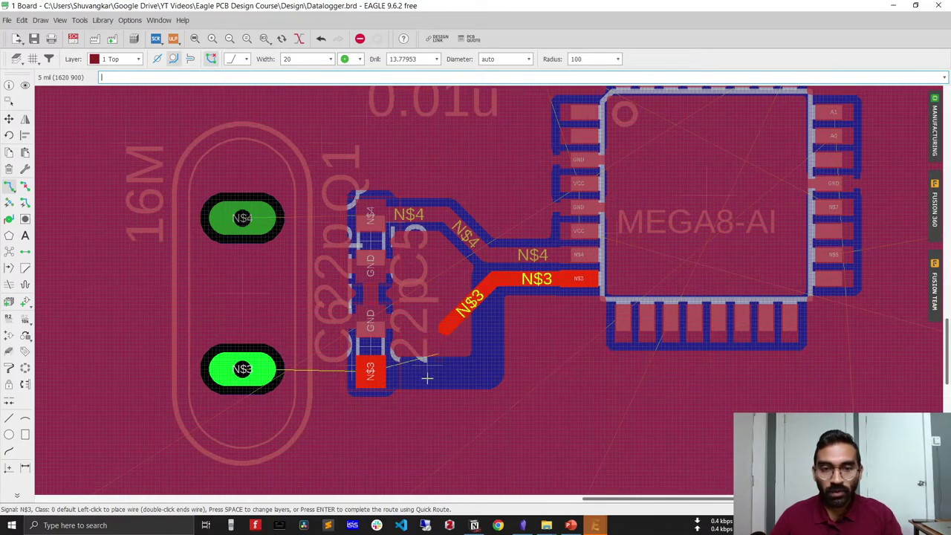
pyautogui.click(371, 369)
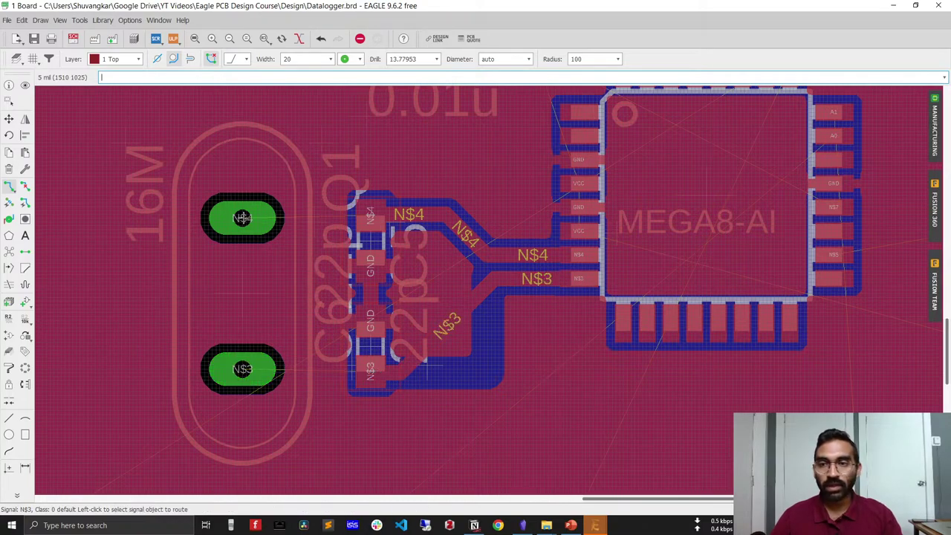
pyautogui.click(10, 254)
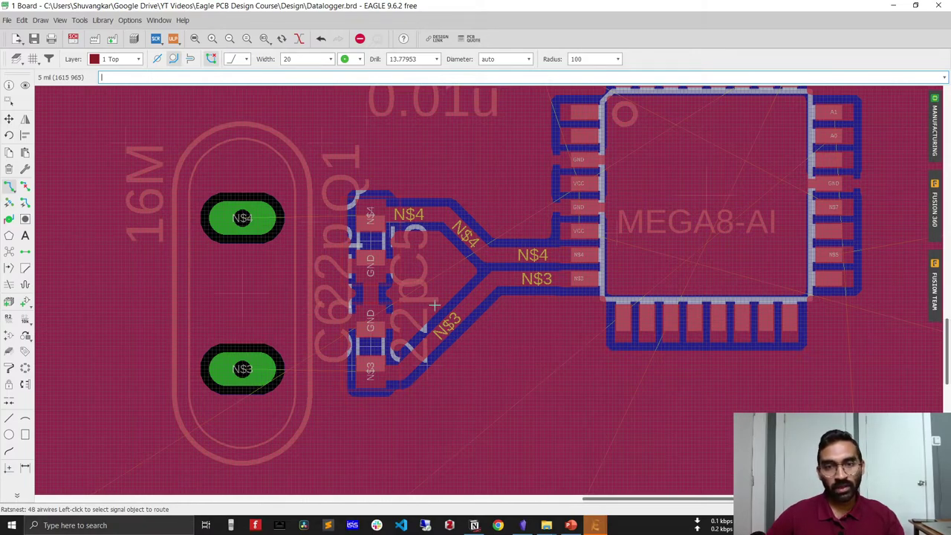
pyautogui.scroll(-1, 471, 366)
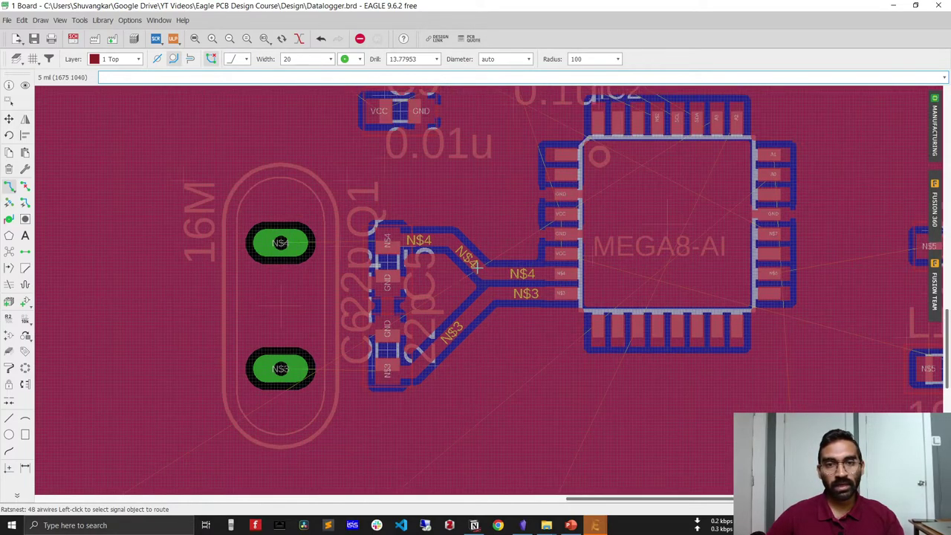
# Group Q1, C5 and C6, move them together slightly up, and run Ratsnest.
pyautogui.click(9, 102)
pyautogui.moveTo(196, 174); pyautogui.dragTo(491, 459)
pyautogui.click(9, 119)
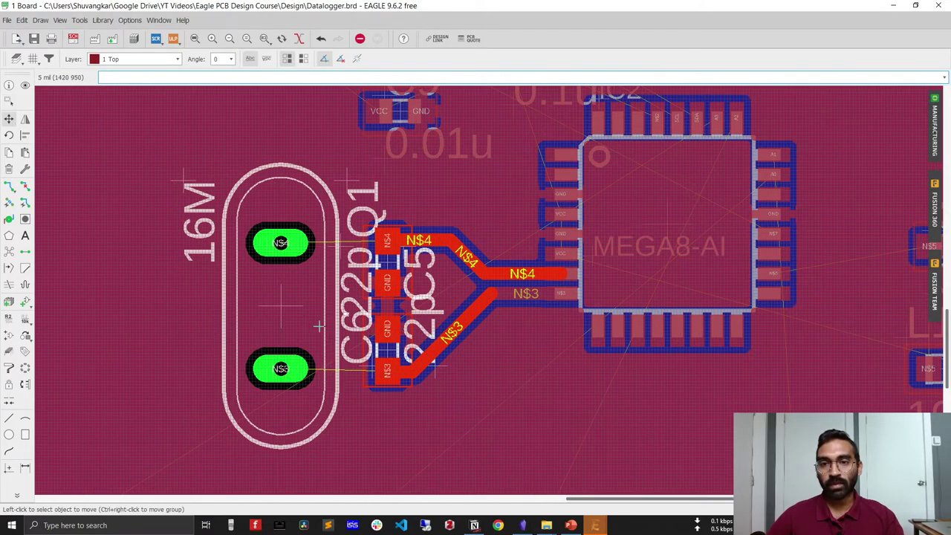
pyautogui.rightClick(278, 311)
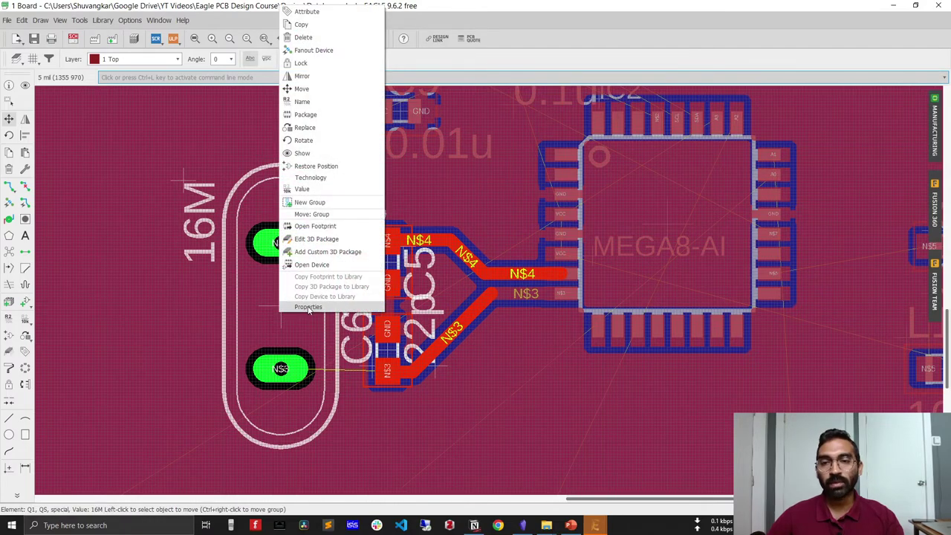
pyautogui.click(311, 214)
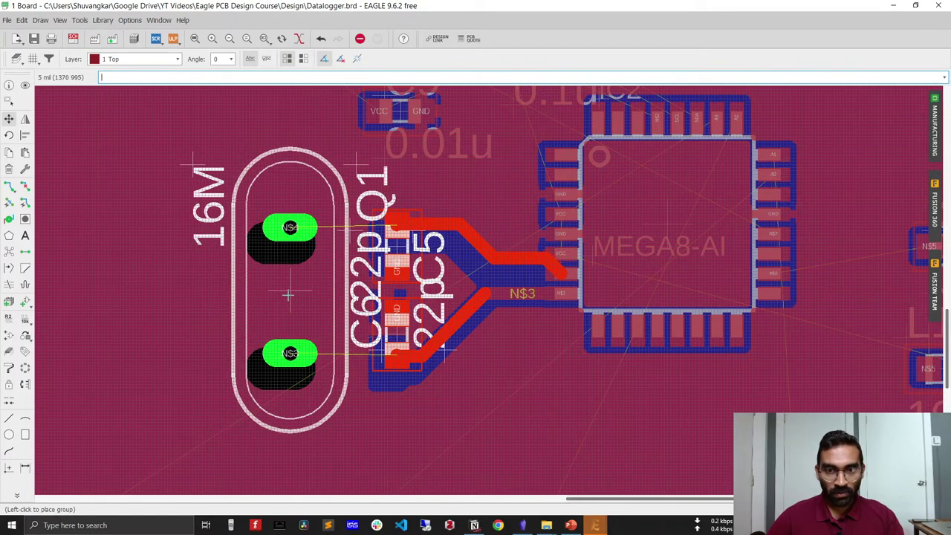
pyautogui.click(288, 297)
pyautogui.click(11, 253)
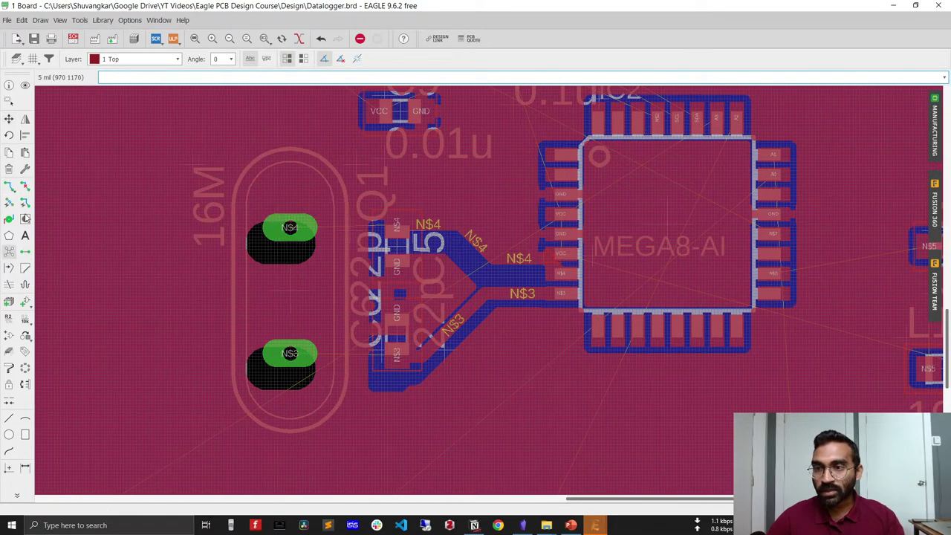
pyautogui.click(24, 186)
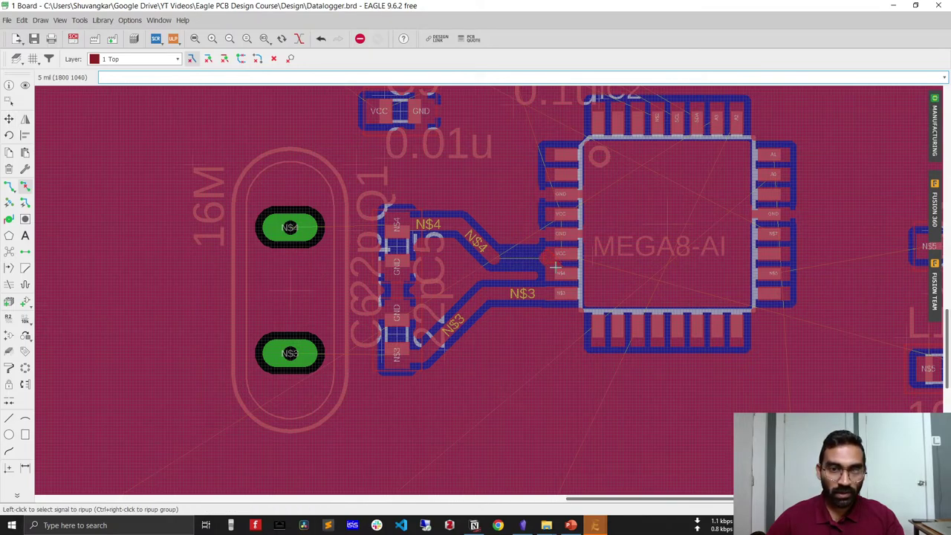
# Rip up the diagonal N$4 trace and both N$3 trace segments, then start a new N$4 route at the capacitor.
pyautogui.click(481, 242)
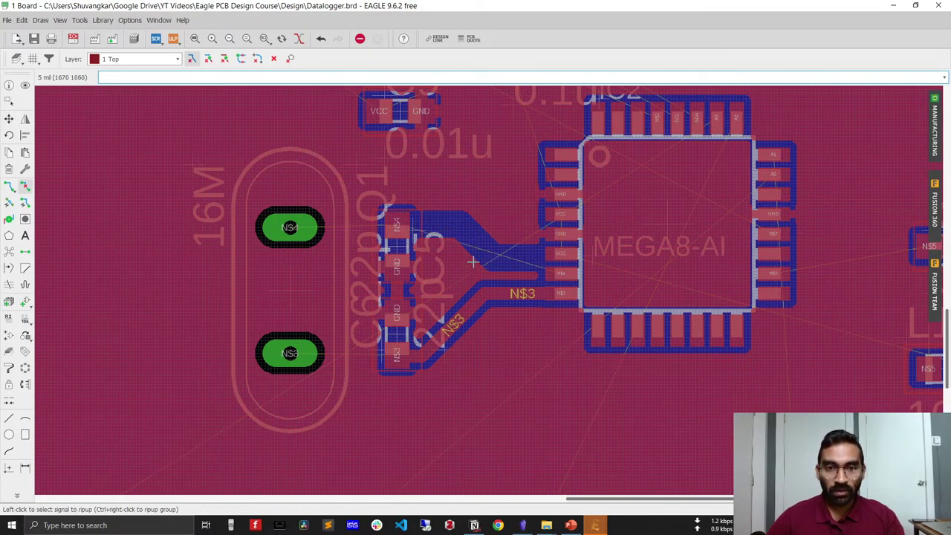
pyautogui.click(458, 315)
pyautogui.click(509, 296)
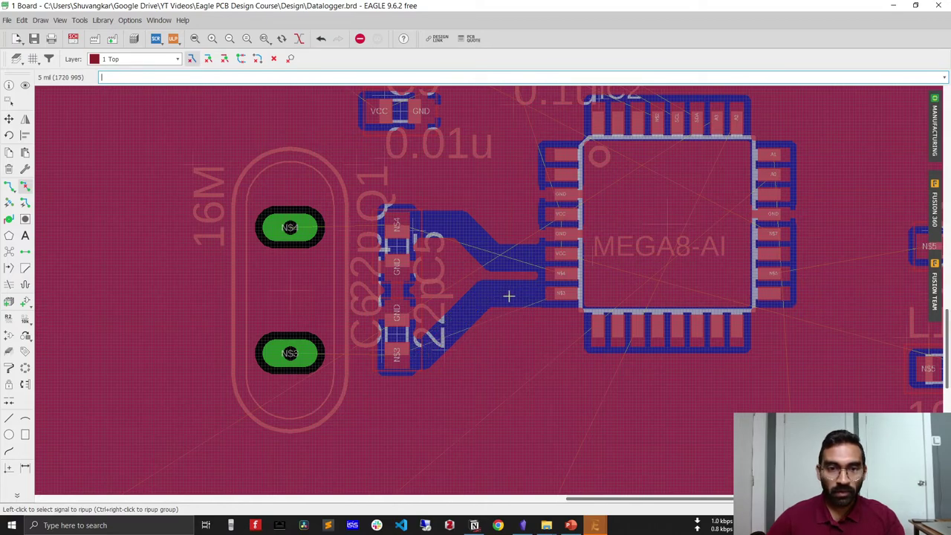
pyautogui.click(9, 186)
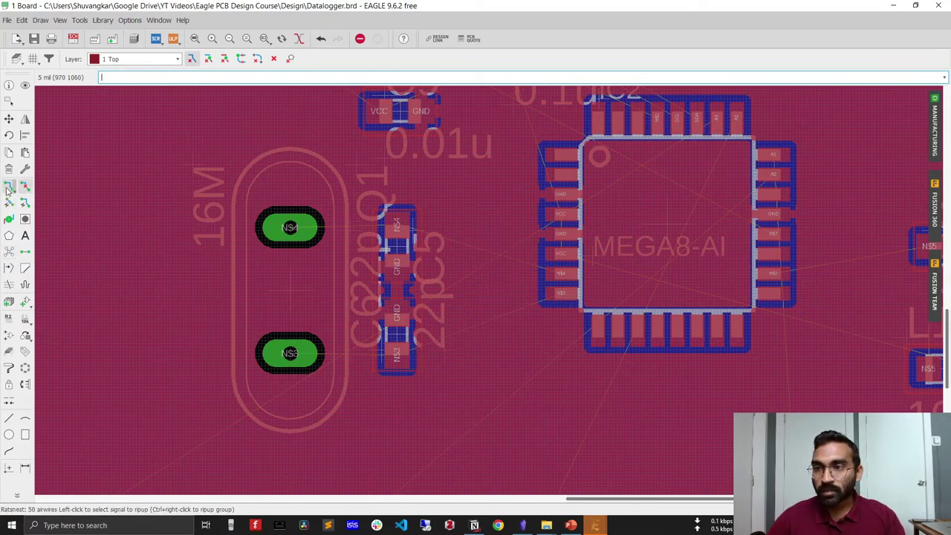
pyautogui.click(482, 253)
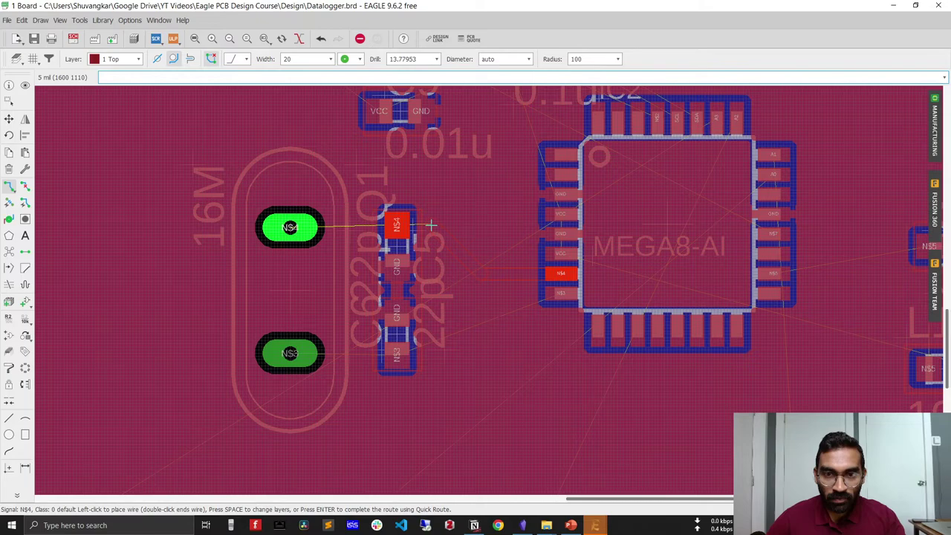
# Reroute N$4 from the capacitor pad to the MEGA8 pin with a 45° bend.
pyautogui.press('Escape')
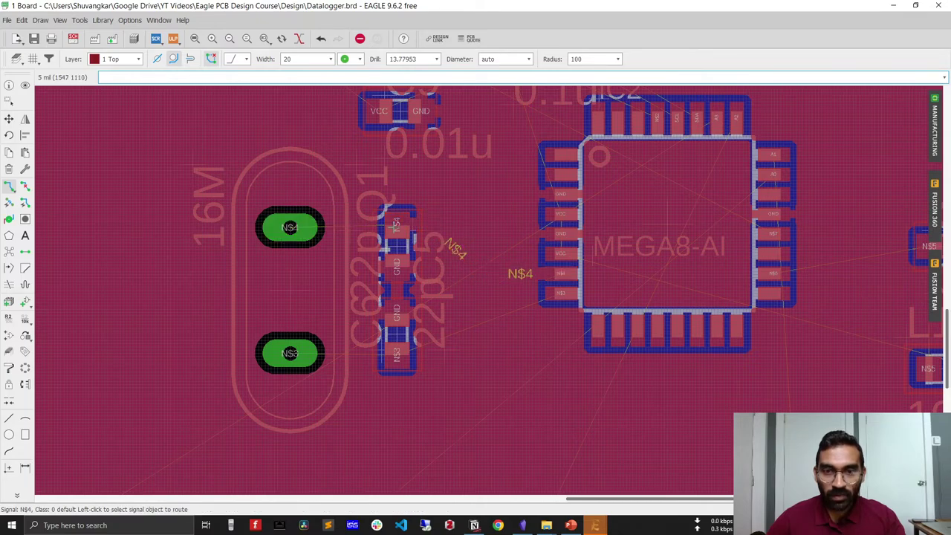
pyautogui.click(446, 246)
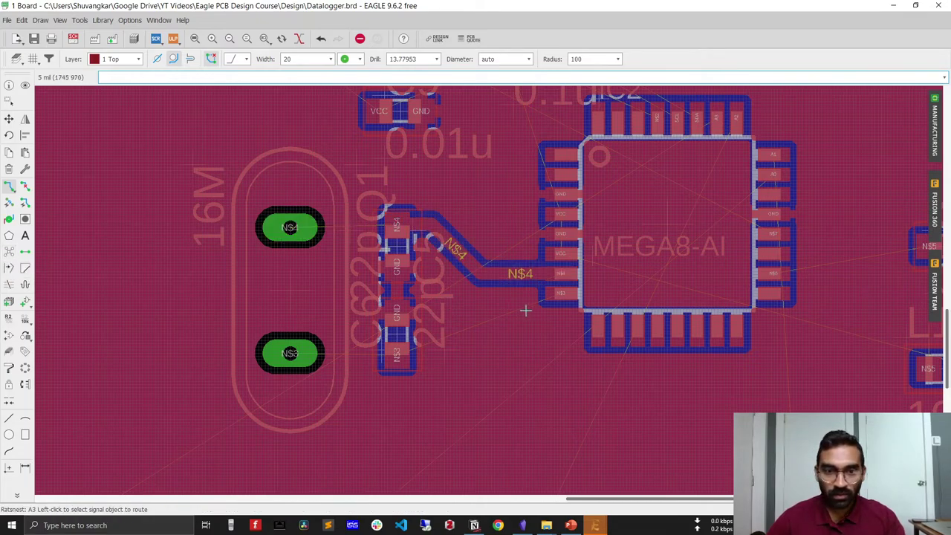
pyautogui.click(559, 292)
# Route the mirrored N$3 trace from the adjacent MEGA8 pin to the capacitor pad, then run Ratsnest.
pyautogui.click(559, 292)
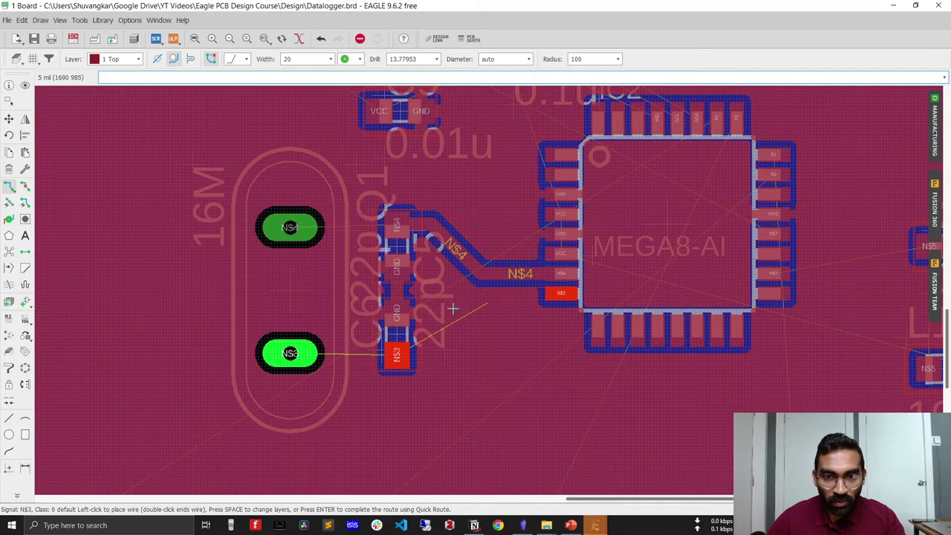
pyautogui.click(422, 356)
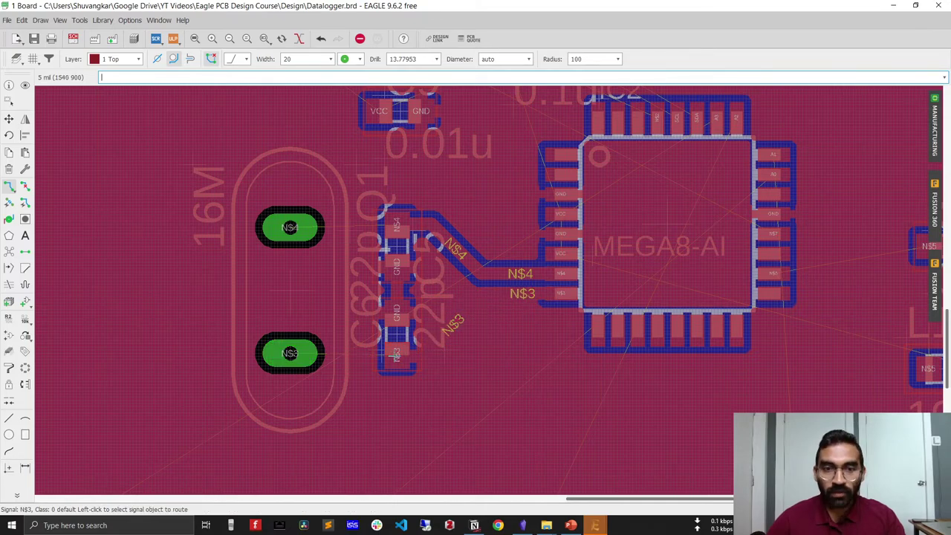
pyautogui.click(8, 253)
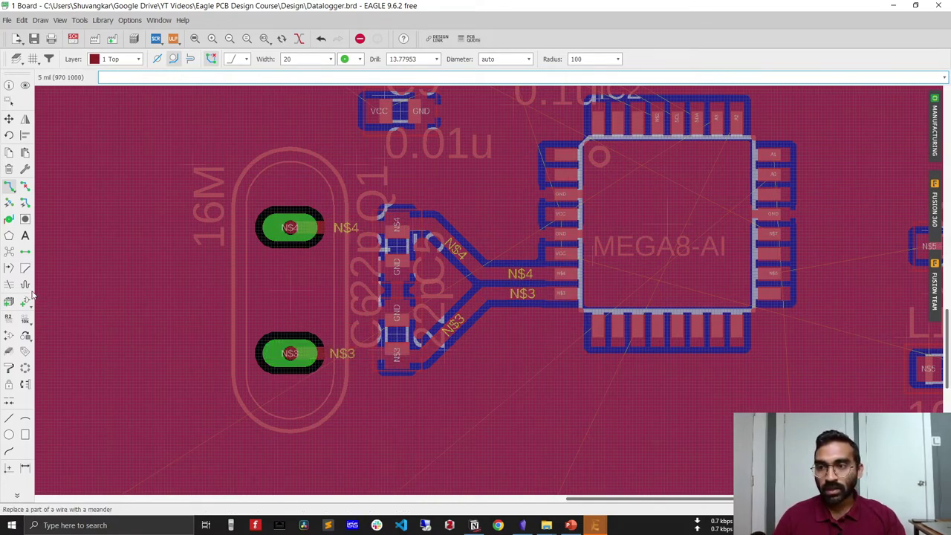
# Run Ratsnest to refill the copper pour joining the crystal pads to the capacitors.
pyautogui.click(24, 251)
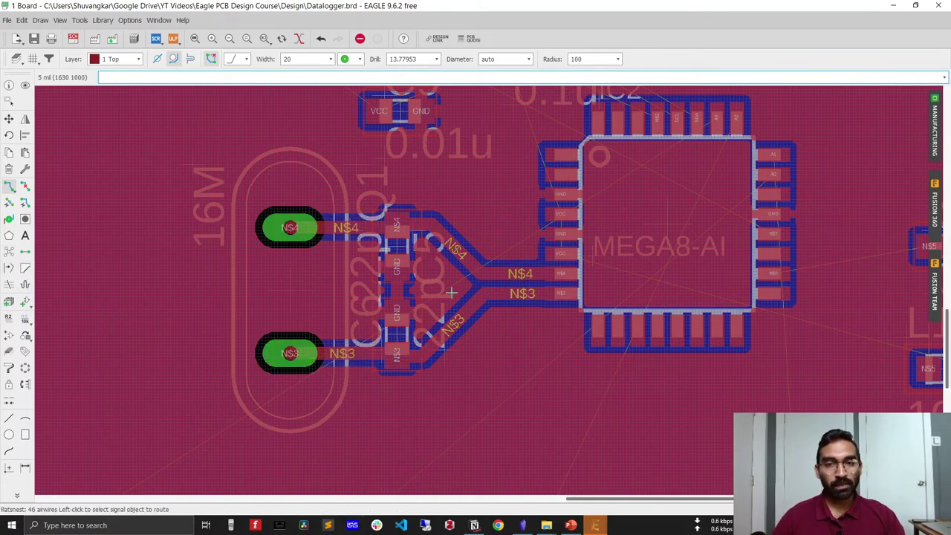
pyautogui.scroll(4, 445, 289)
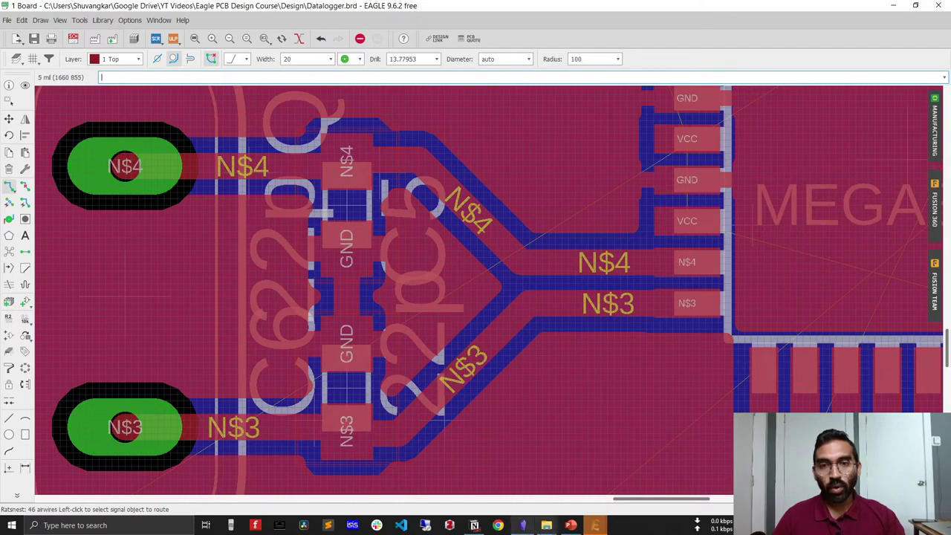
pyautogui.click(8, 220)
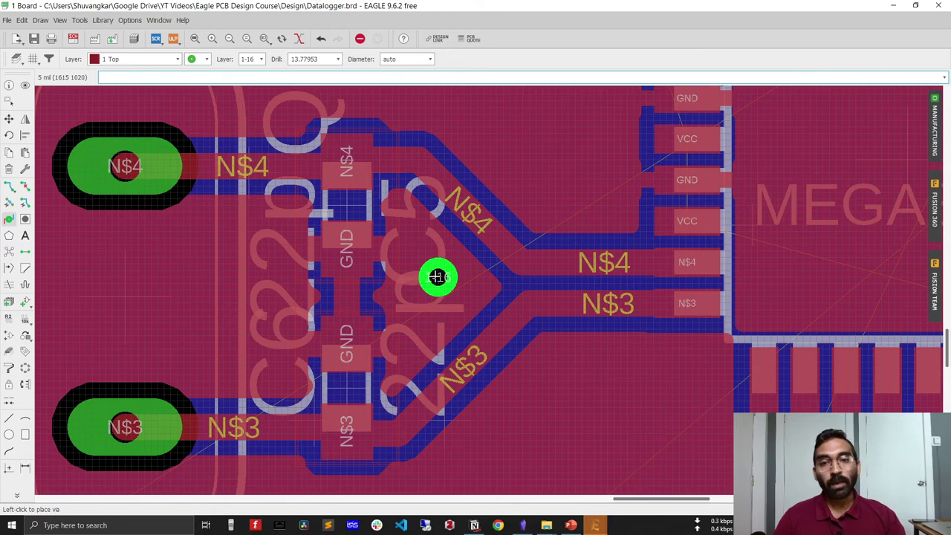
# Place a via between the diverging N$4 and N$3 traces and rename it GND.
pyautogui.click(432, 277)
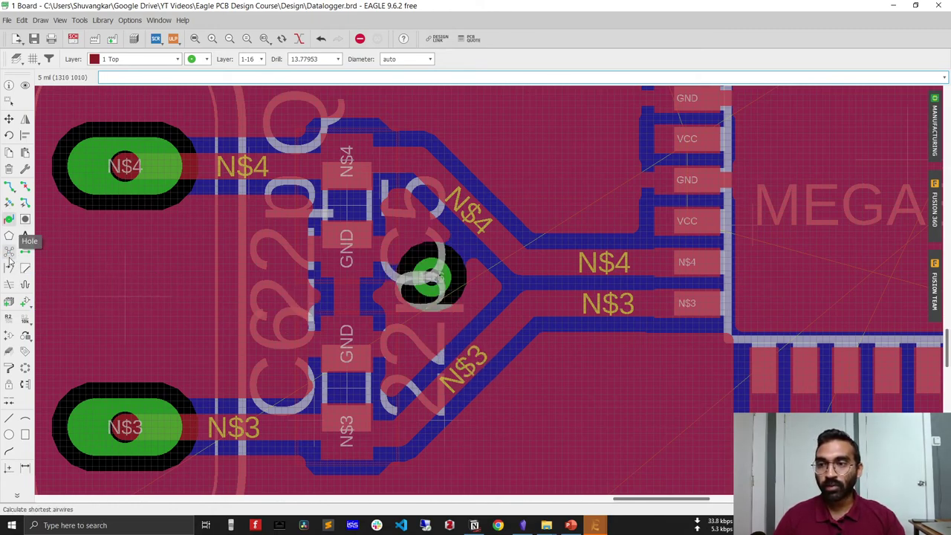
pyautogui.click(9, 319)
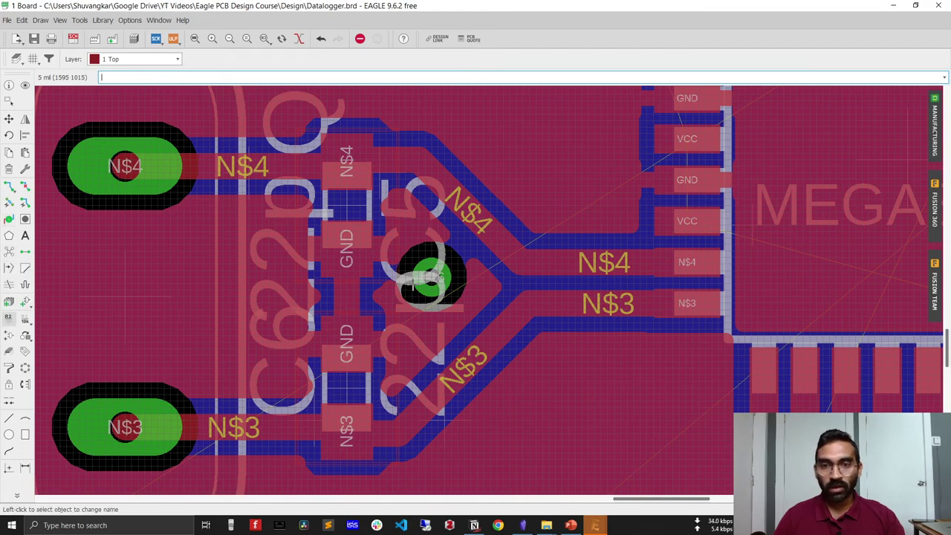
pyautogui.click(433, 277)
pyautogui.write('GND')
pyautogui.press('Return')
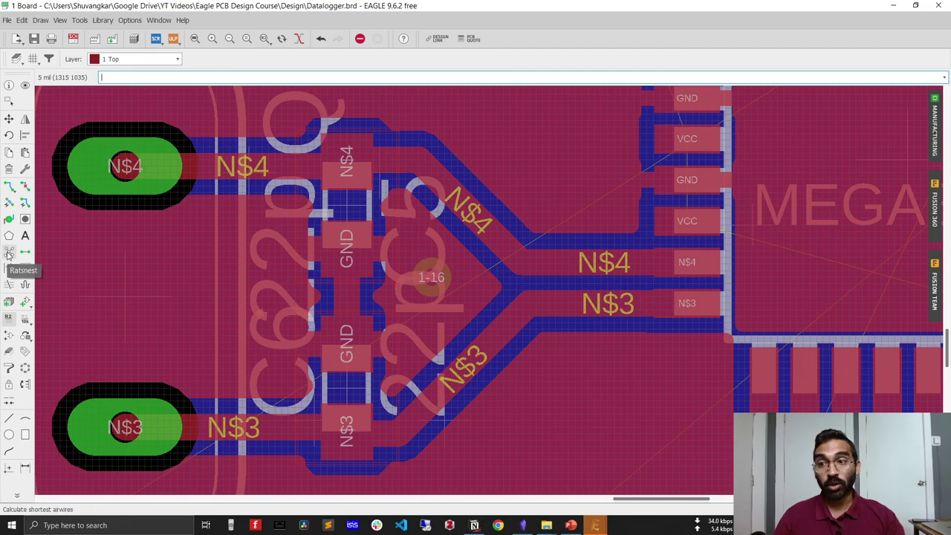
pyautogui.scroll(-5, 527, 351)
pyautogui.scroll(4, 527, 351)
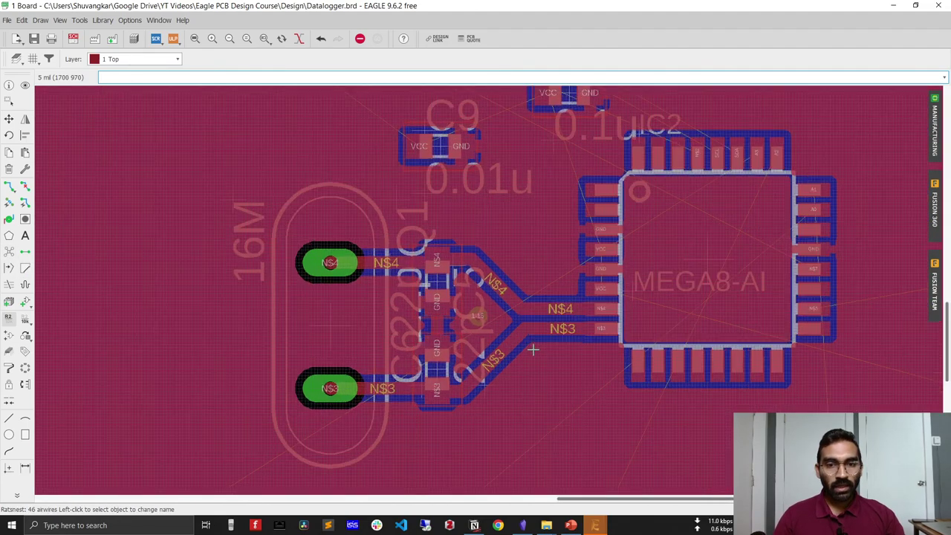
pyautogui.scroll(-2, 529, 347)
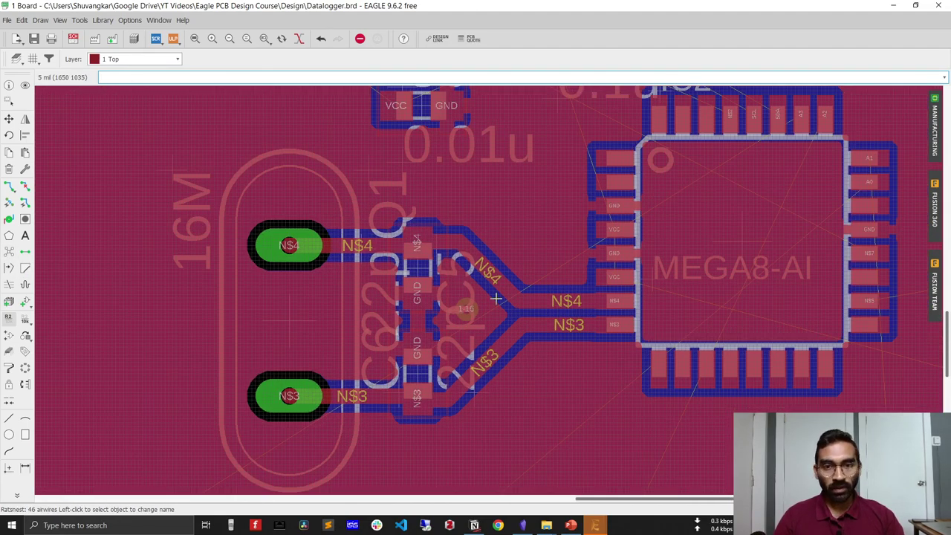